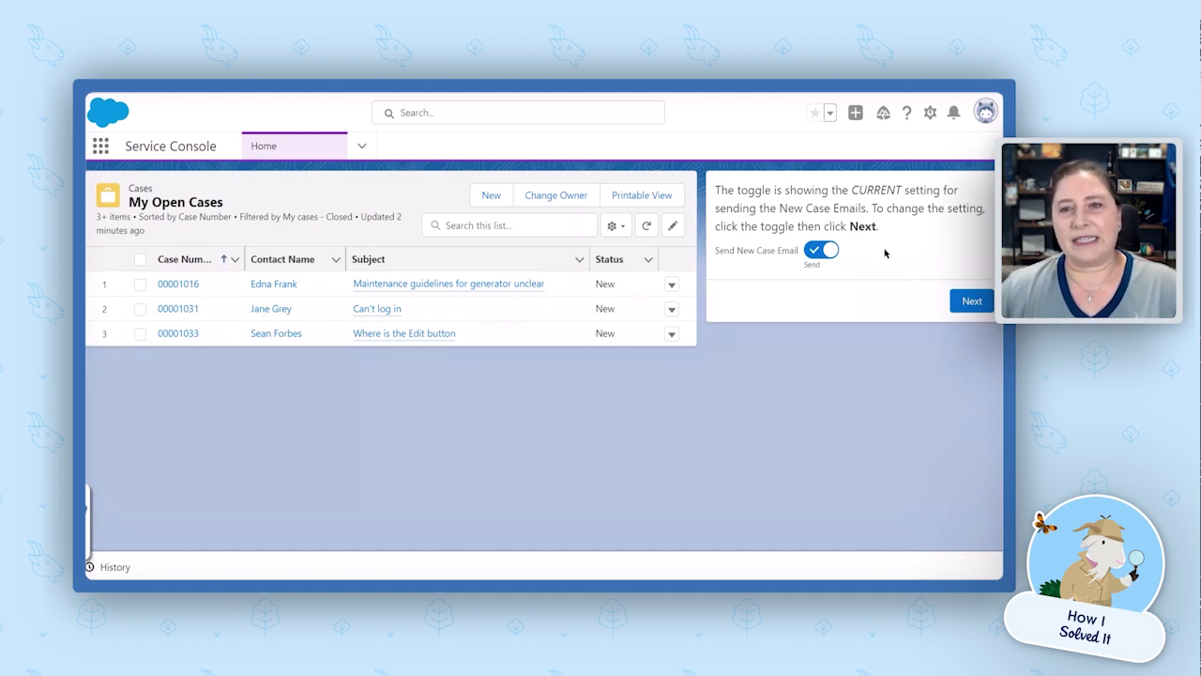
Turn off the Send New Case Email setting on the Service Console home page, submit the change and finish the screen flow
left_click(818, 255)
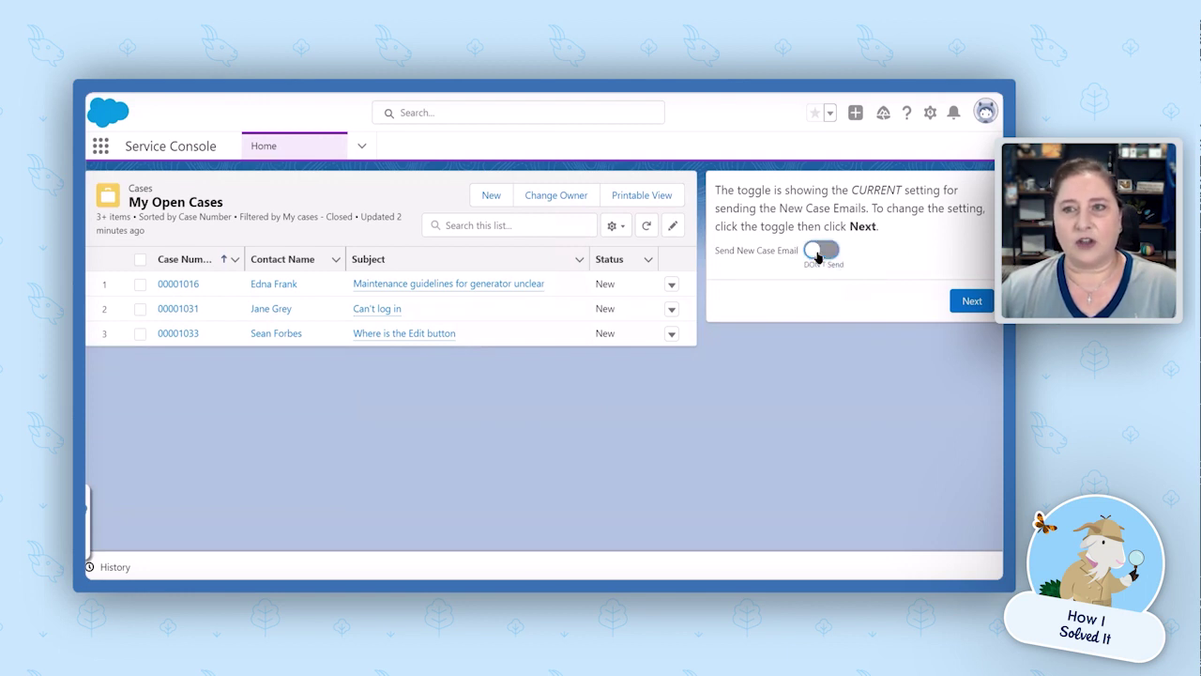
left_click(971, 302)
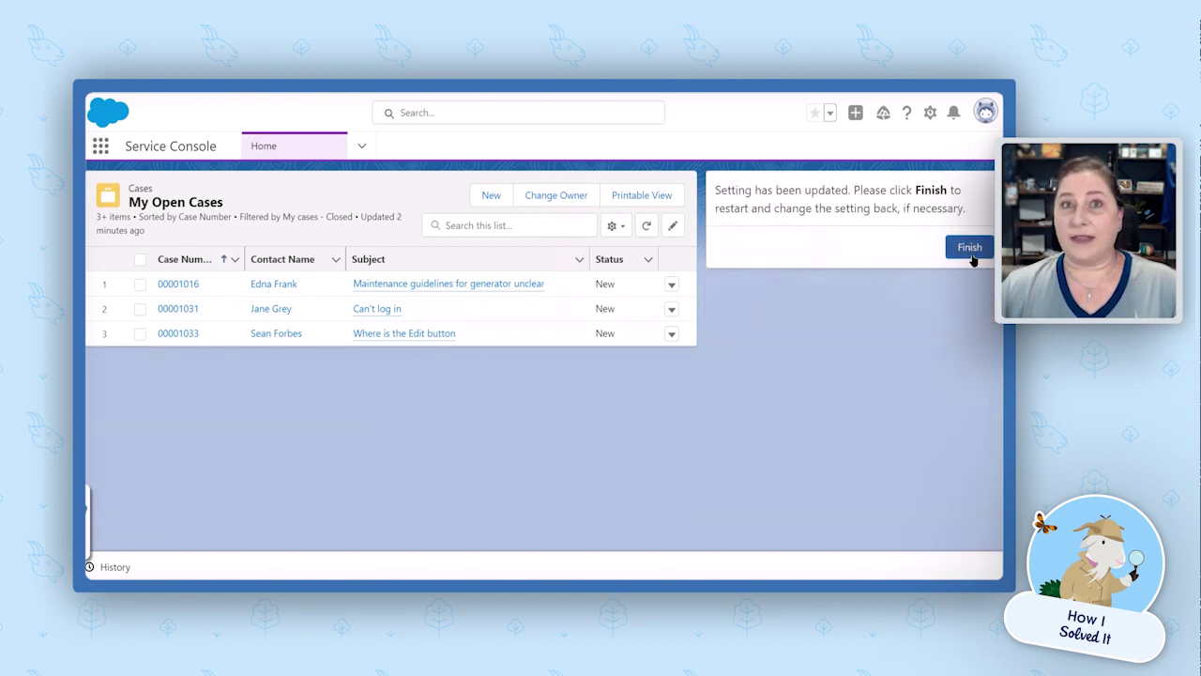
left_click(969, 248)
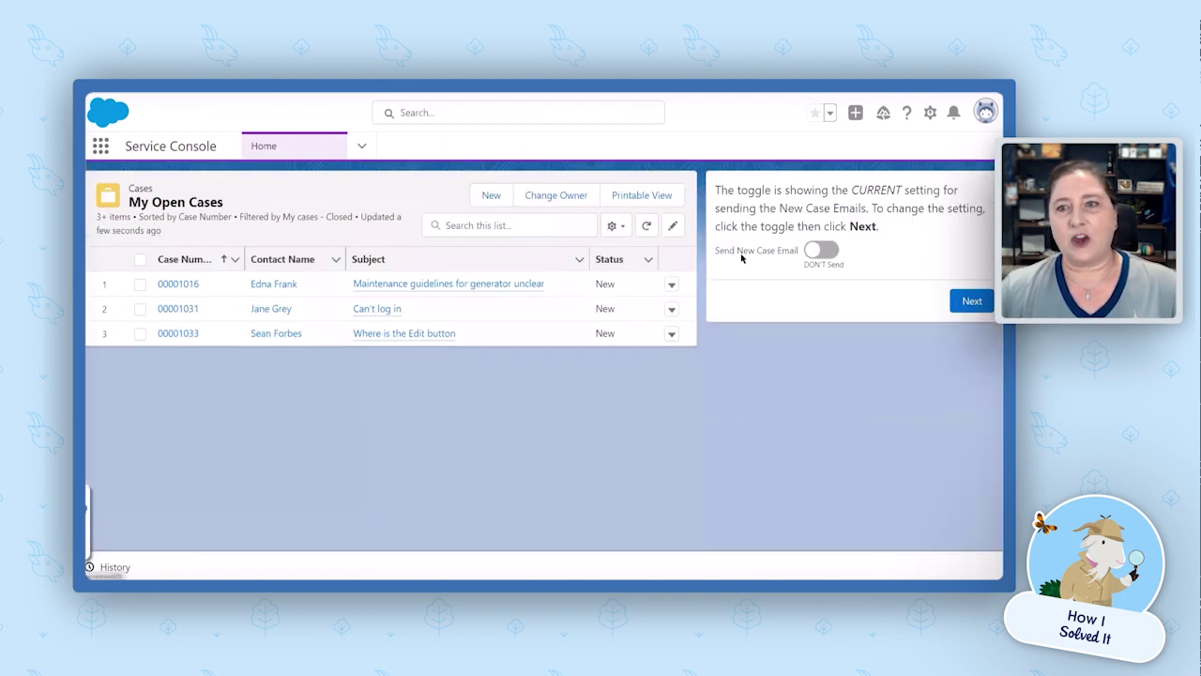
Turn the Send New Case Email setting back on, submit it and restart the screen flow
left_click(814, 250)
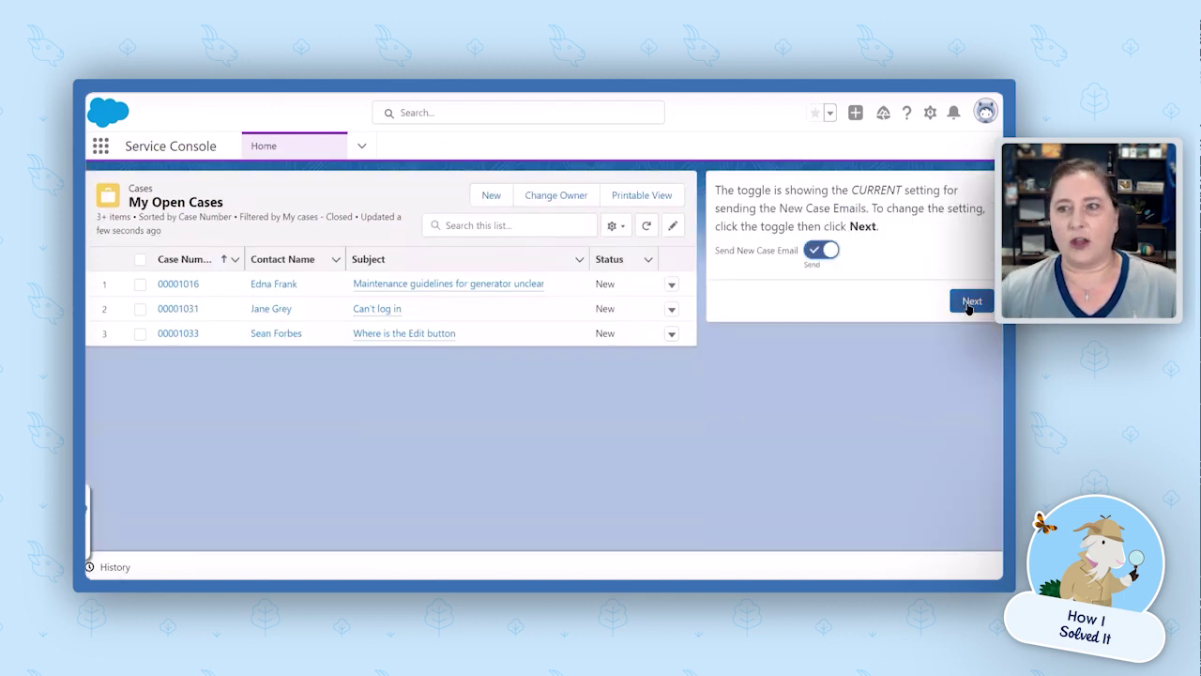
left_click(970, 301)
left_click(968, 247)
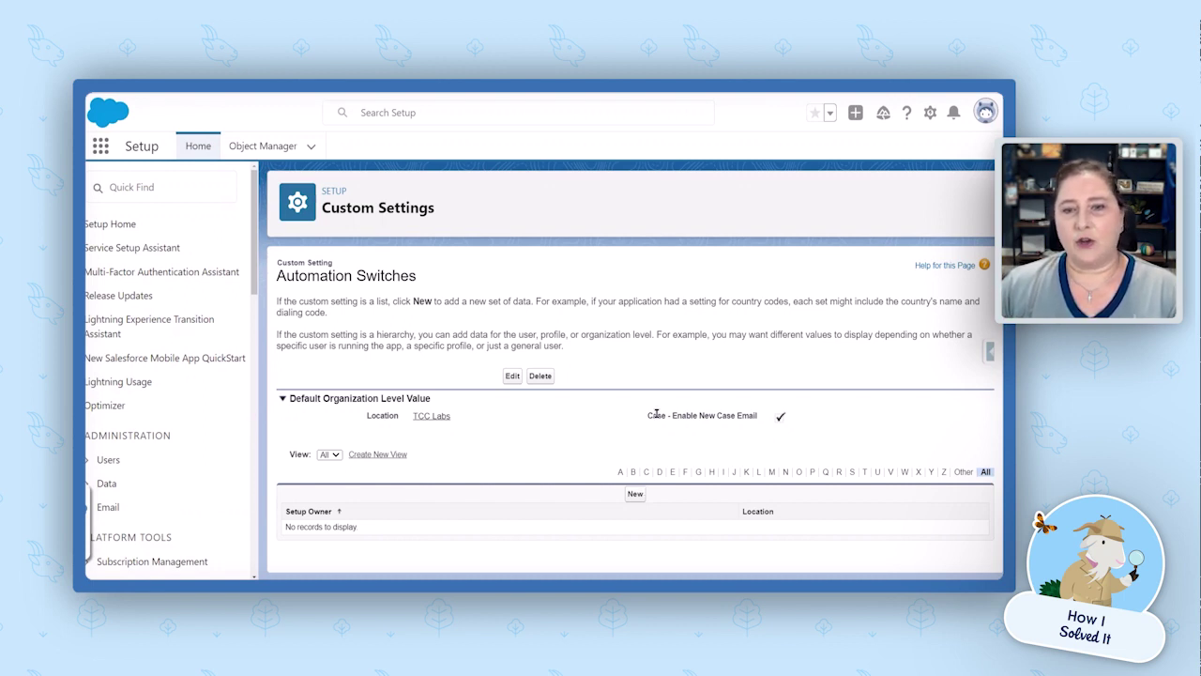
Inspect the Case - Enable New Case Email field in the Automation Switches custom setting in Setup
left_click_drag(646, 415, 760, 424)
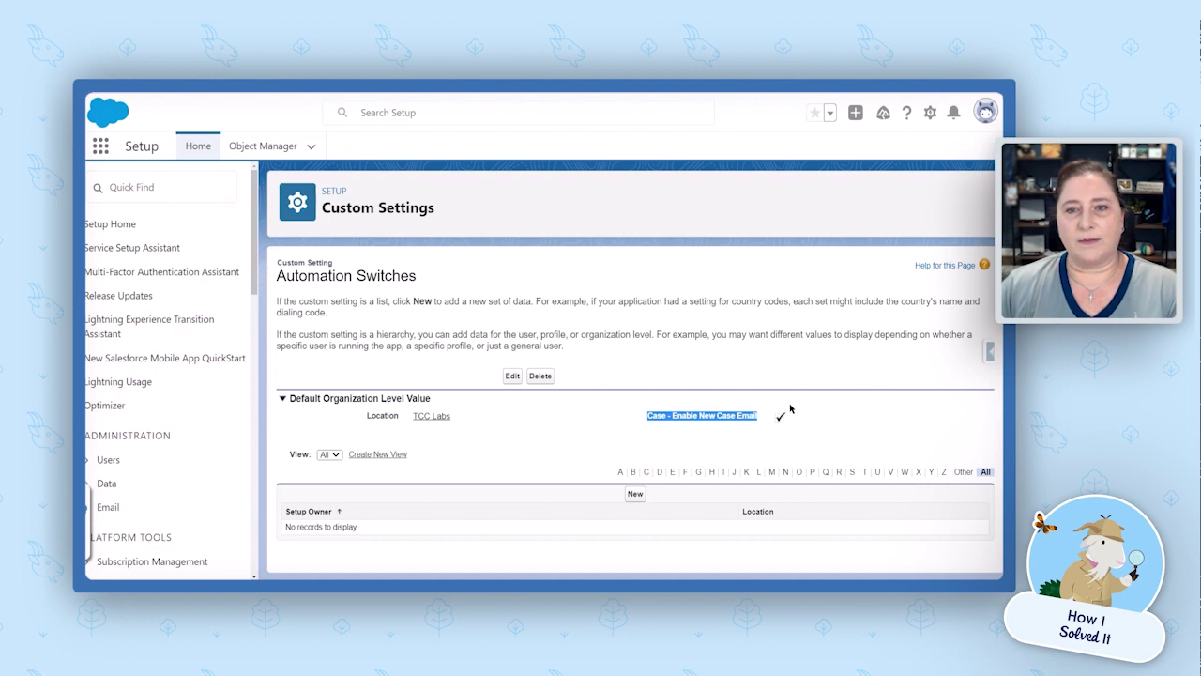
left_click(751, 286)
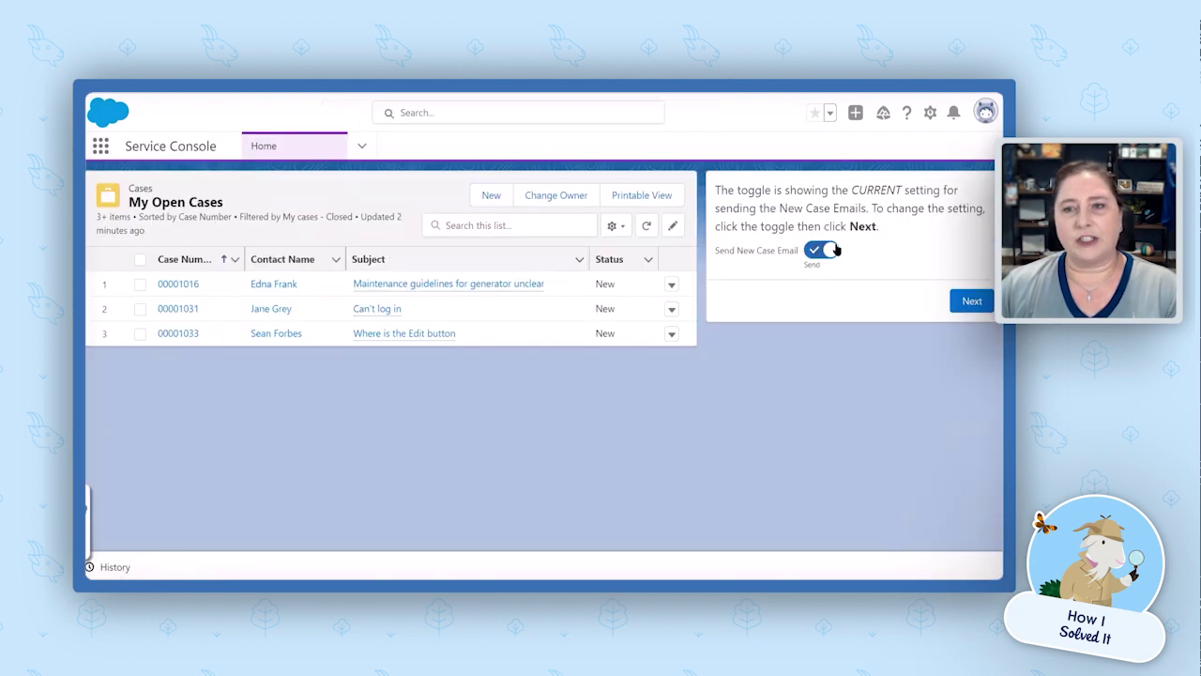
Switch Send New Case Email off from the Service Console home page and recheck the Automation Switches custom setting in Setup
left_click(813, 250)
left_click(970, 301)
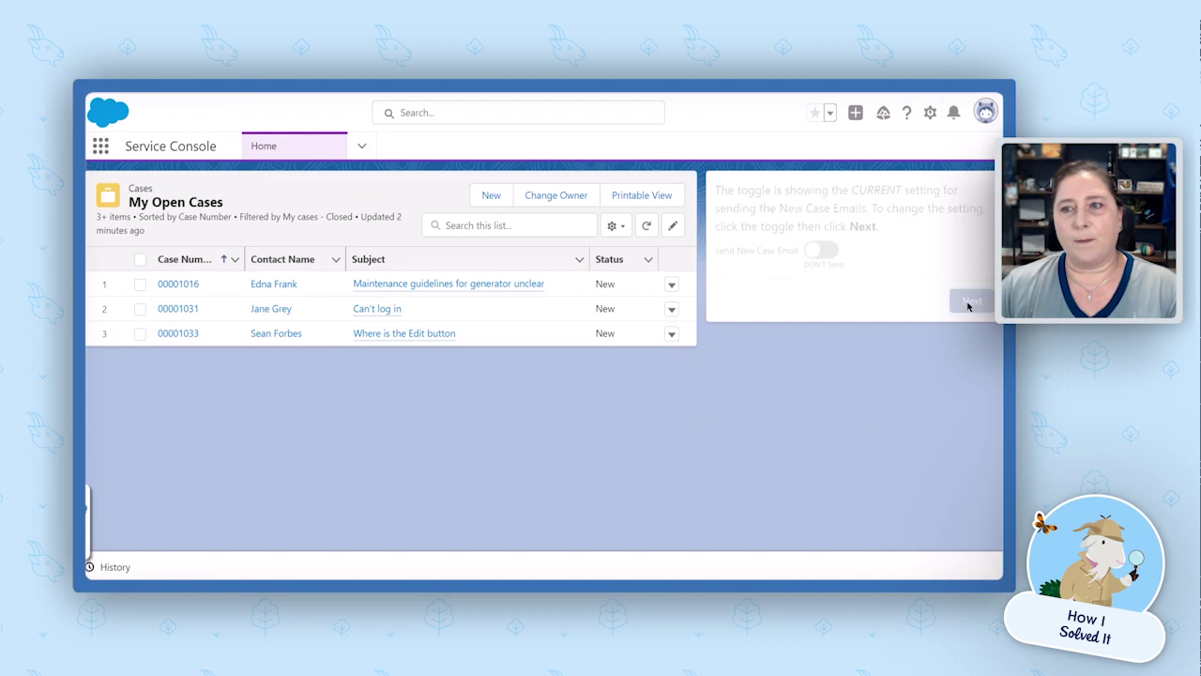
left_click(976, 250)
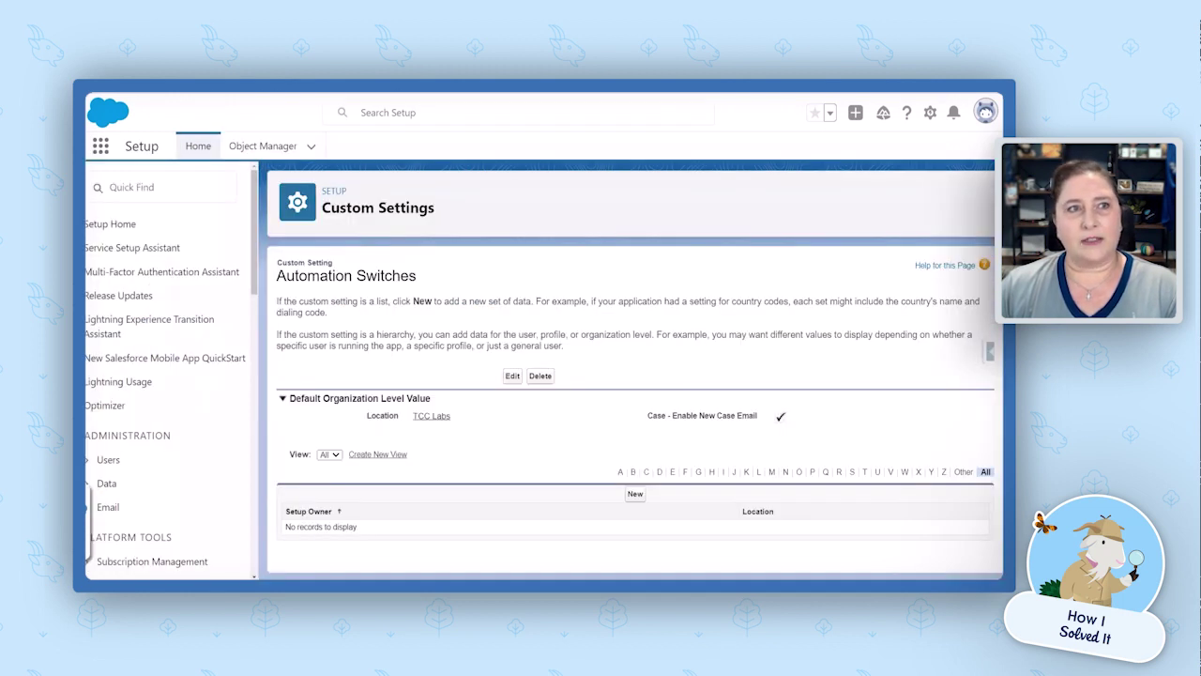
left_click(137, 95)
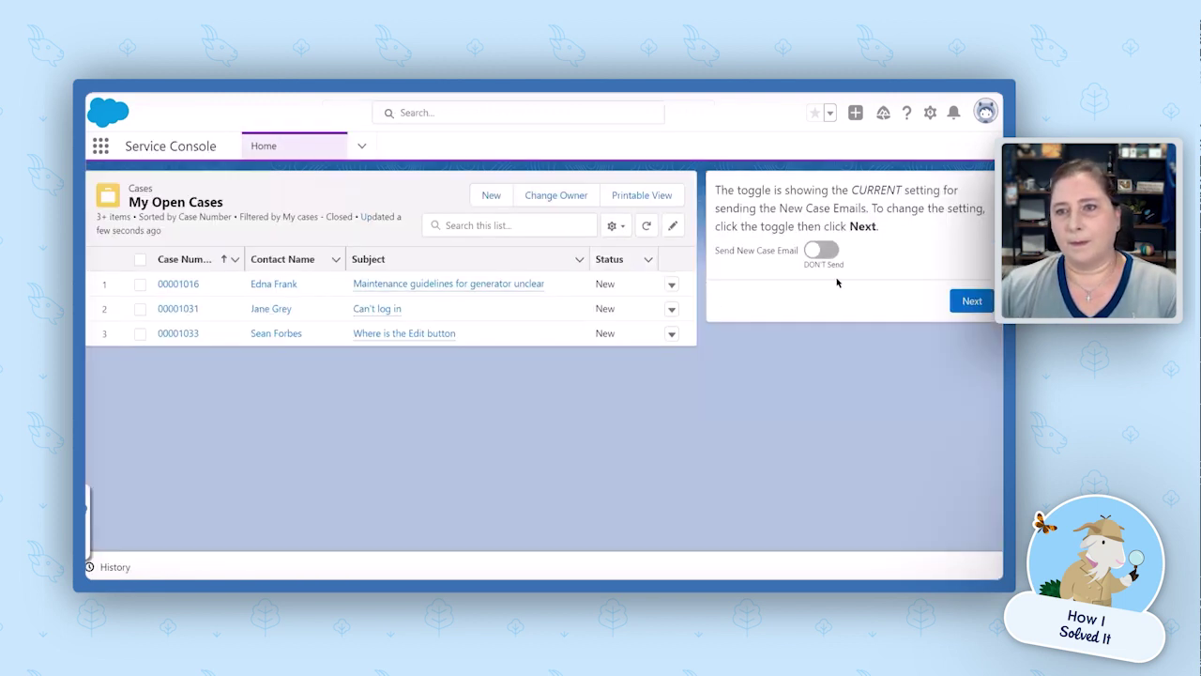
Switch Send New Case Email to Send on the Service Console home page, submit it and finish the flow
left_click(827, 251)
left_click(972, 302)
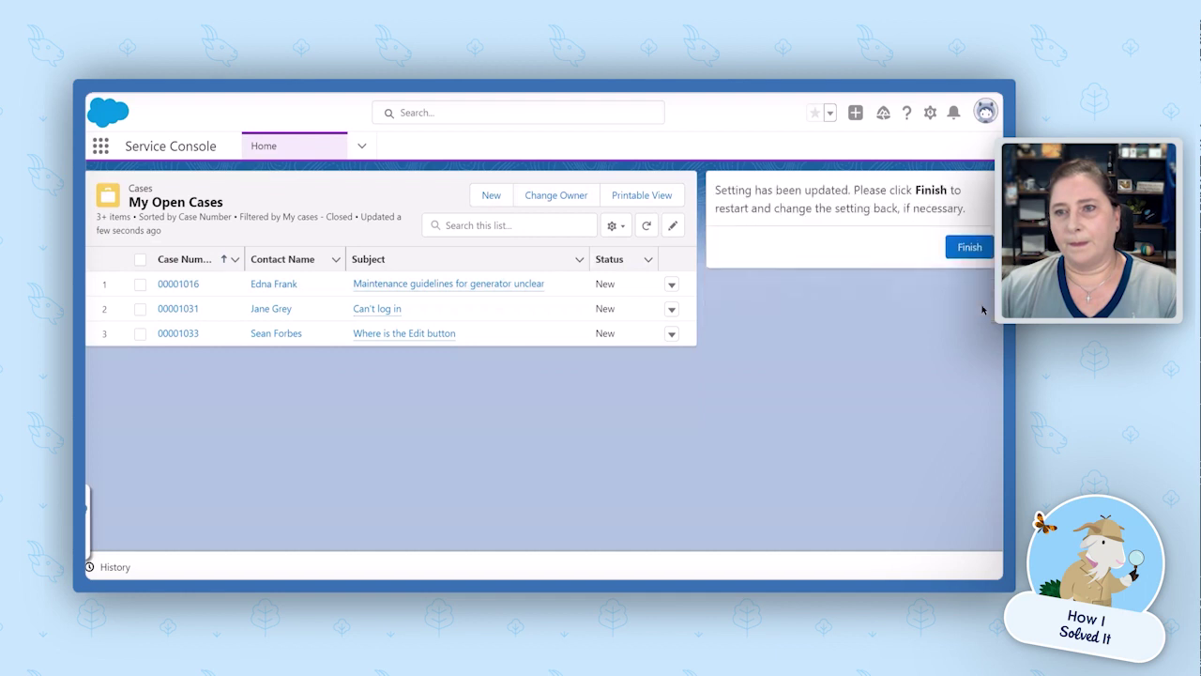
left_click(966, 246)
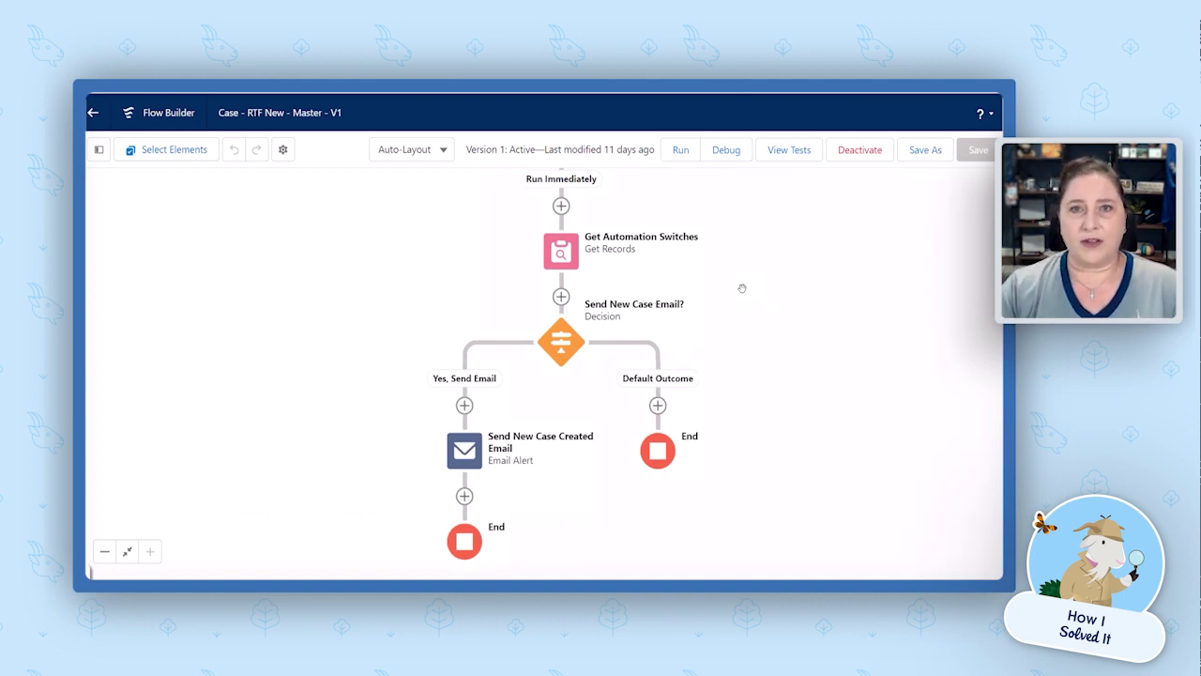
Review the object and trigger configuration of the Start element in the Case - RTF New - Master flow, leaving it unchanged
scroll(728, 225, "up", 2)
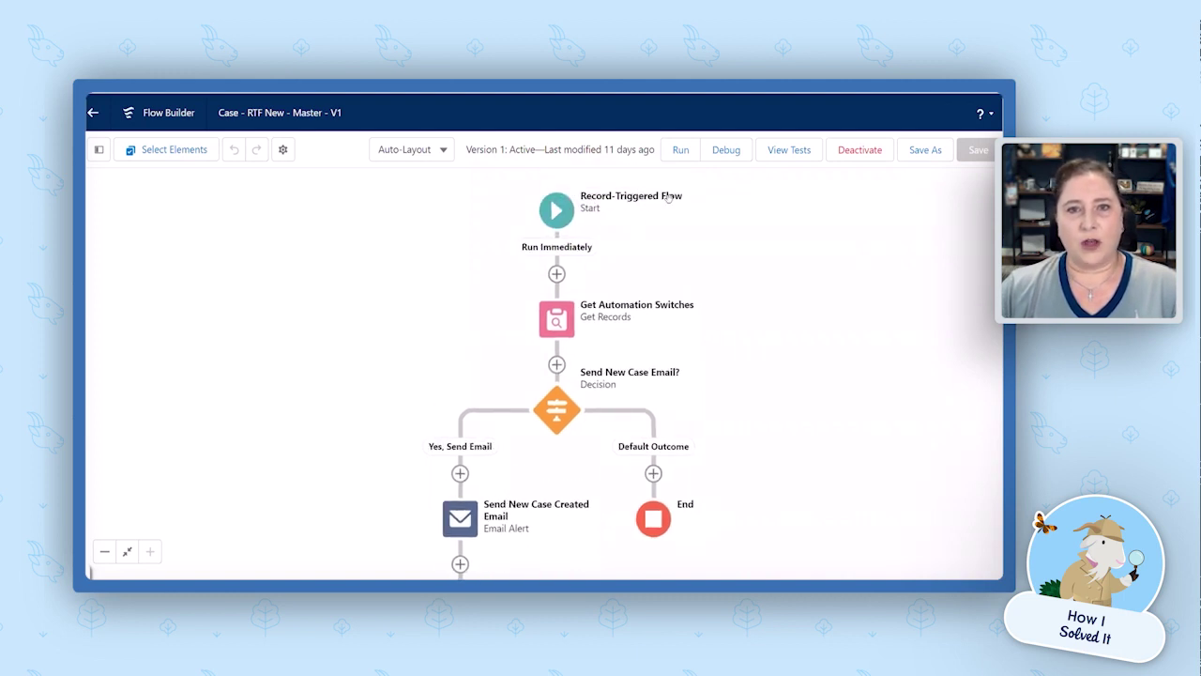
left_click(558, 214)
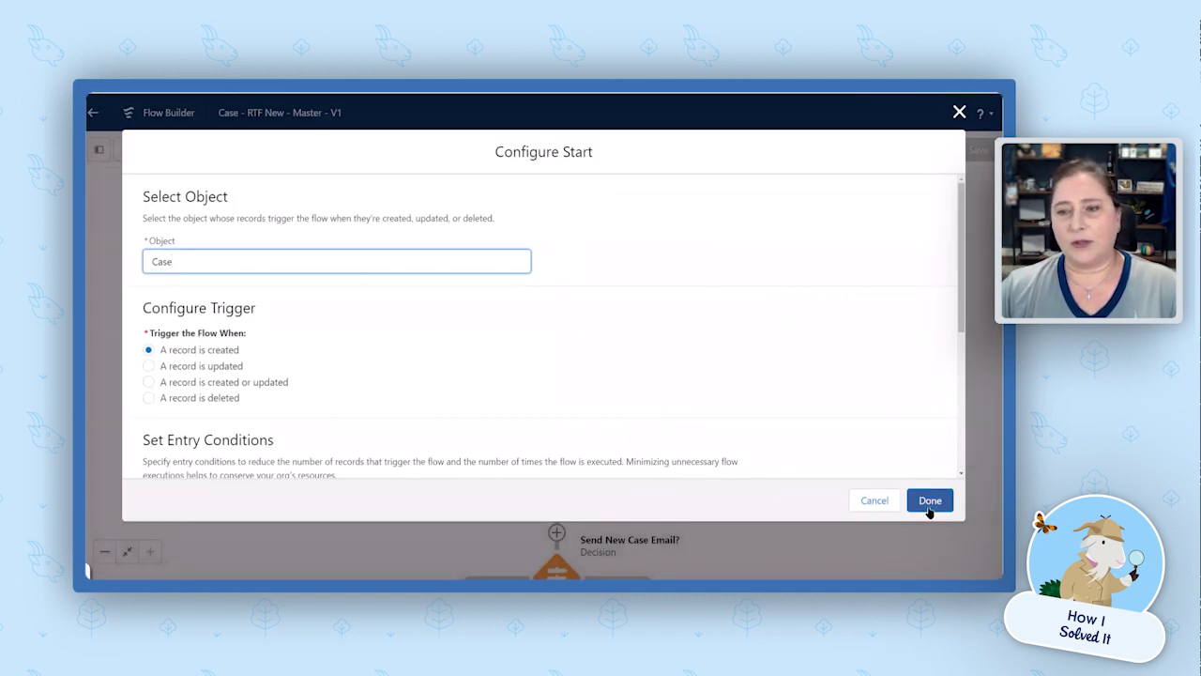
left_click(873, 500)
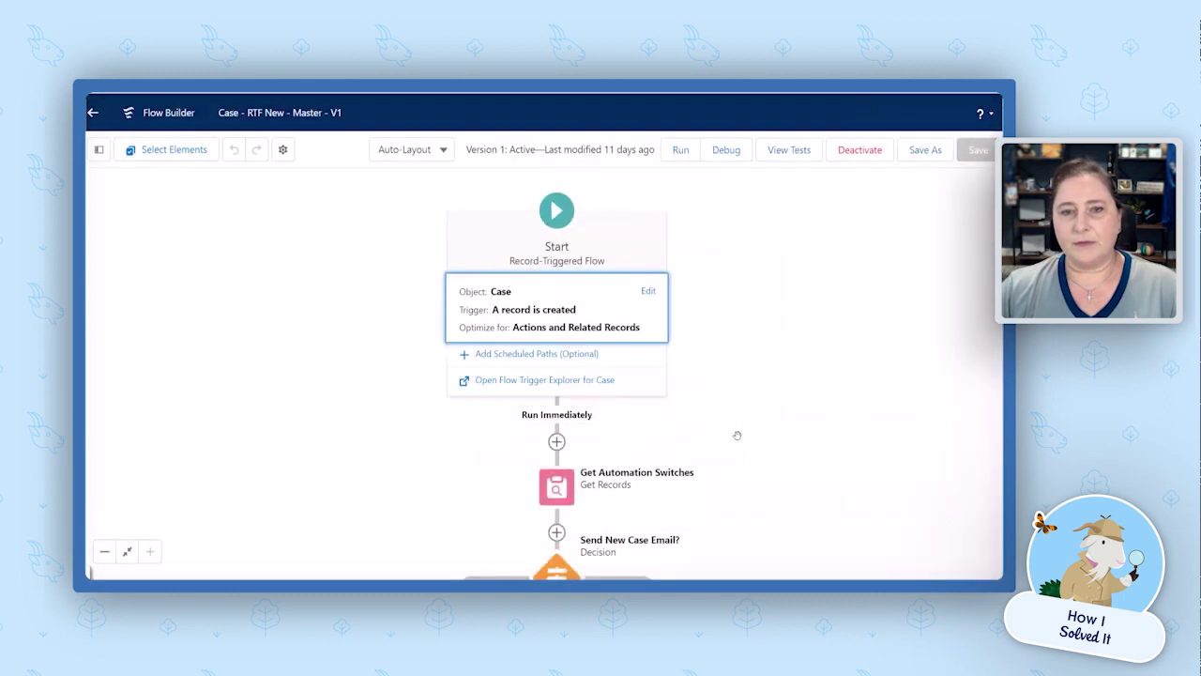
Review the Get Automation Switches element's object, filter, sort and record storage settings, and close it without changes
scroll(738, 436, "down", 5)
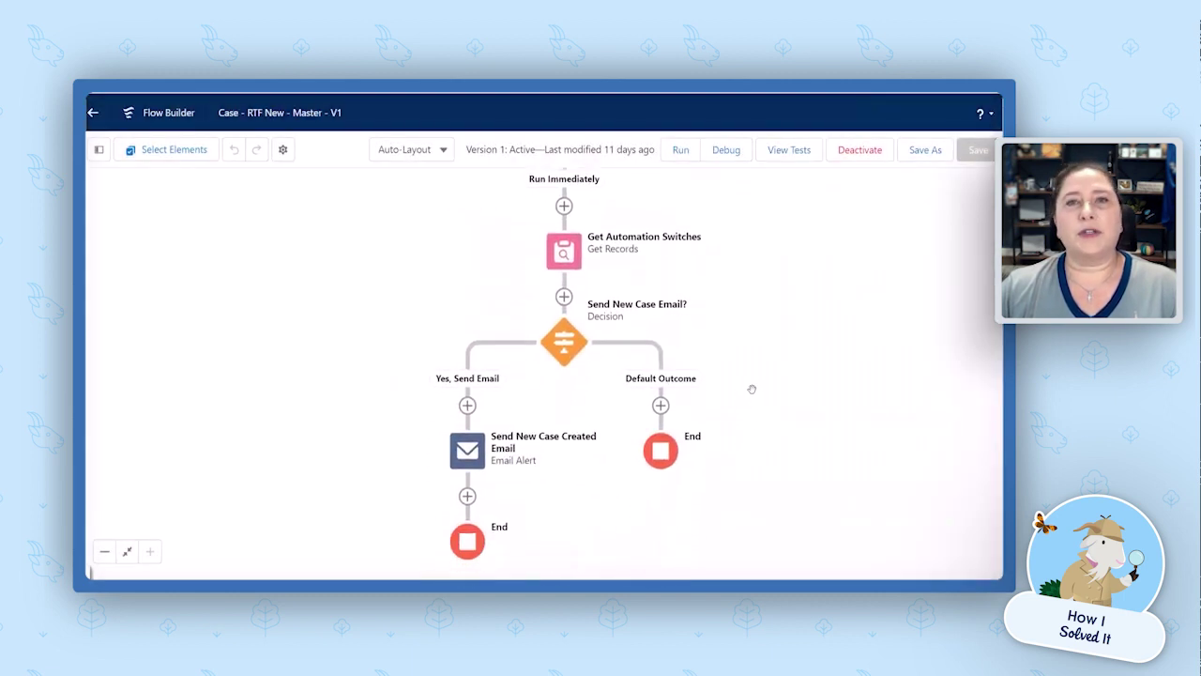
left_click(562, 266)
left_click(546, 439)
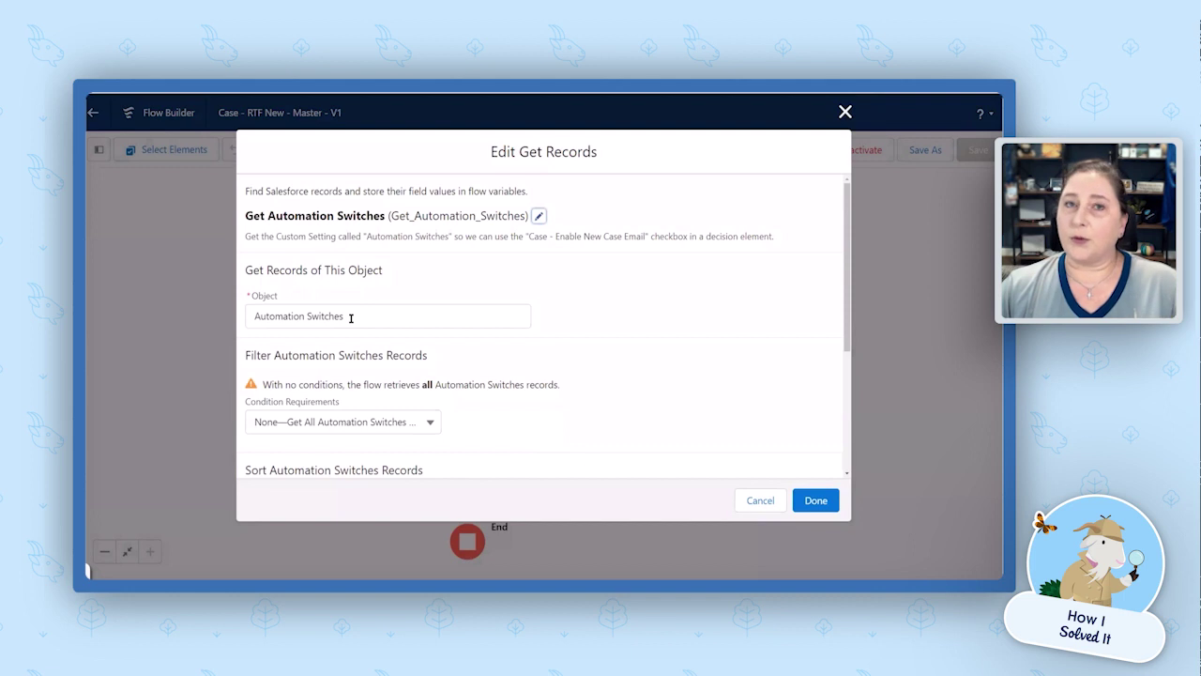
scroll(553, 410, "down", 4)
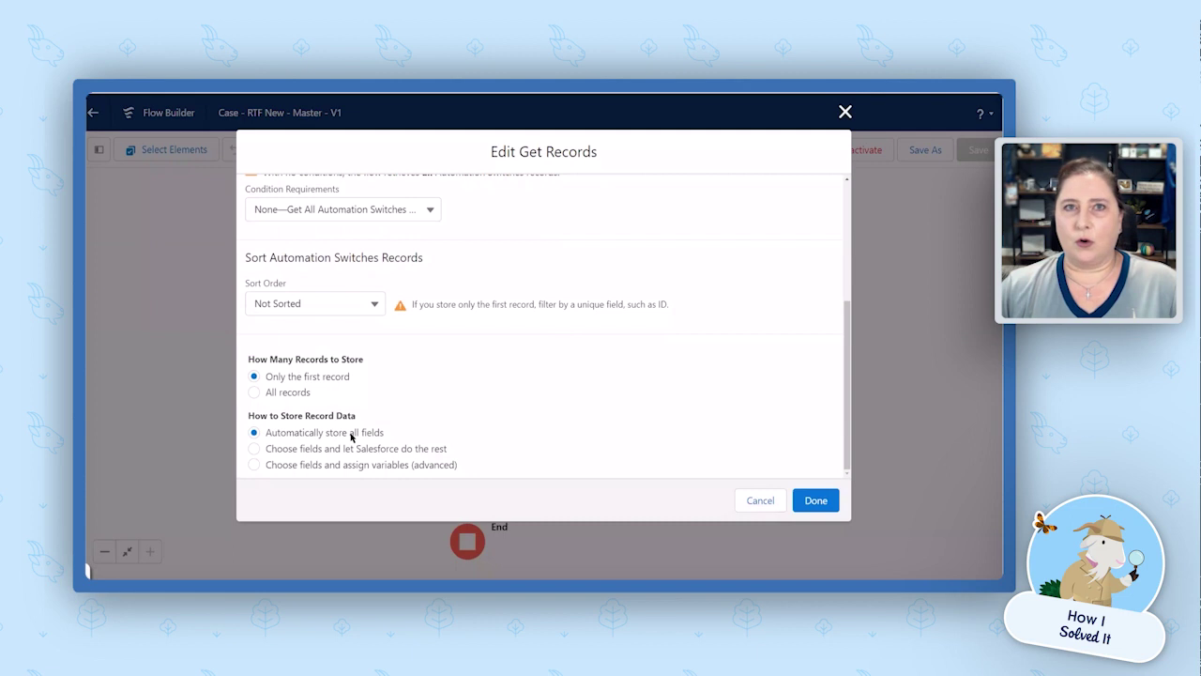
left_click(760, 500)
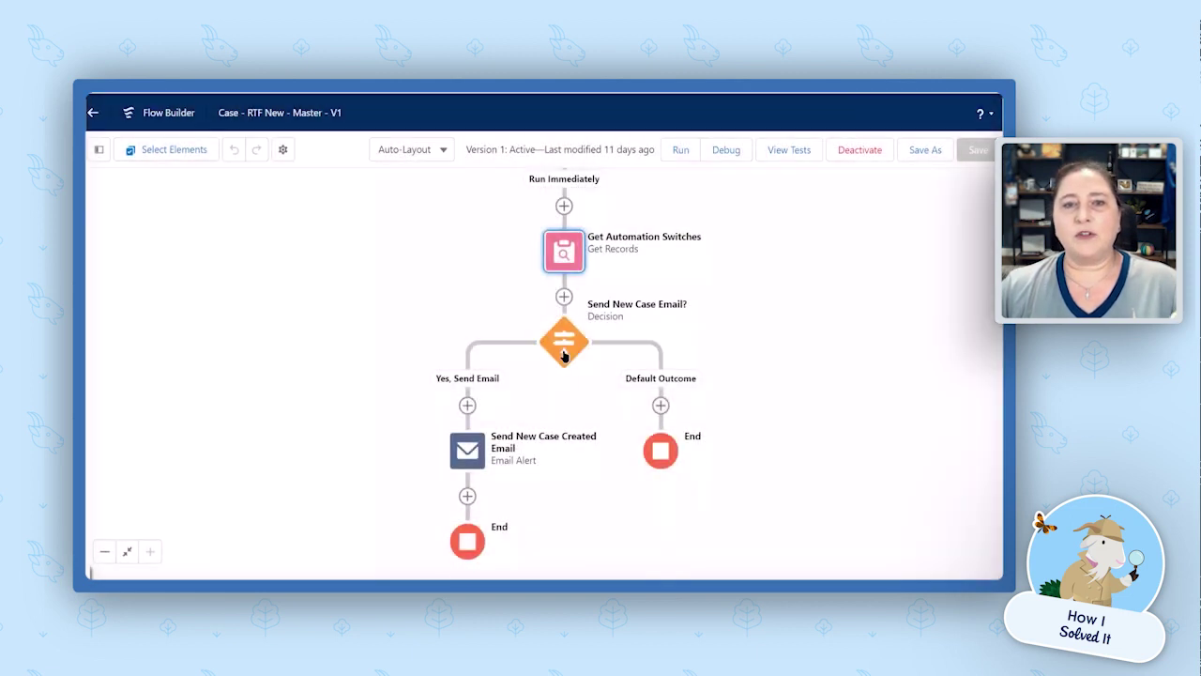
Examine the conditions of the Yes, Send Email outcome in the Send New Case Email? decision and close the editor
left_click(564, 342)
left_click(583, 505)
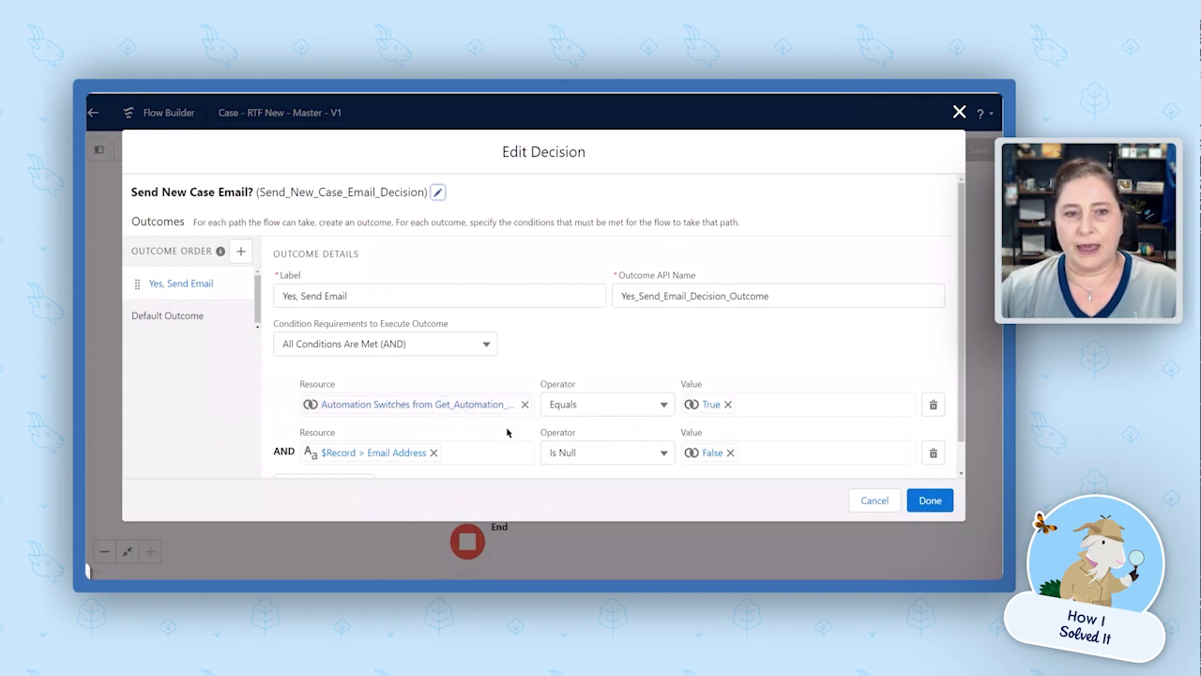
scroll(507, 433, "down", 1)
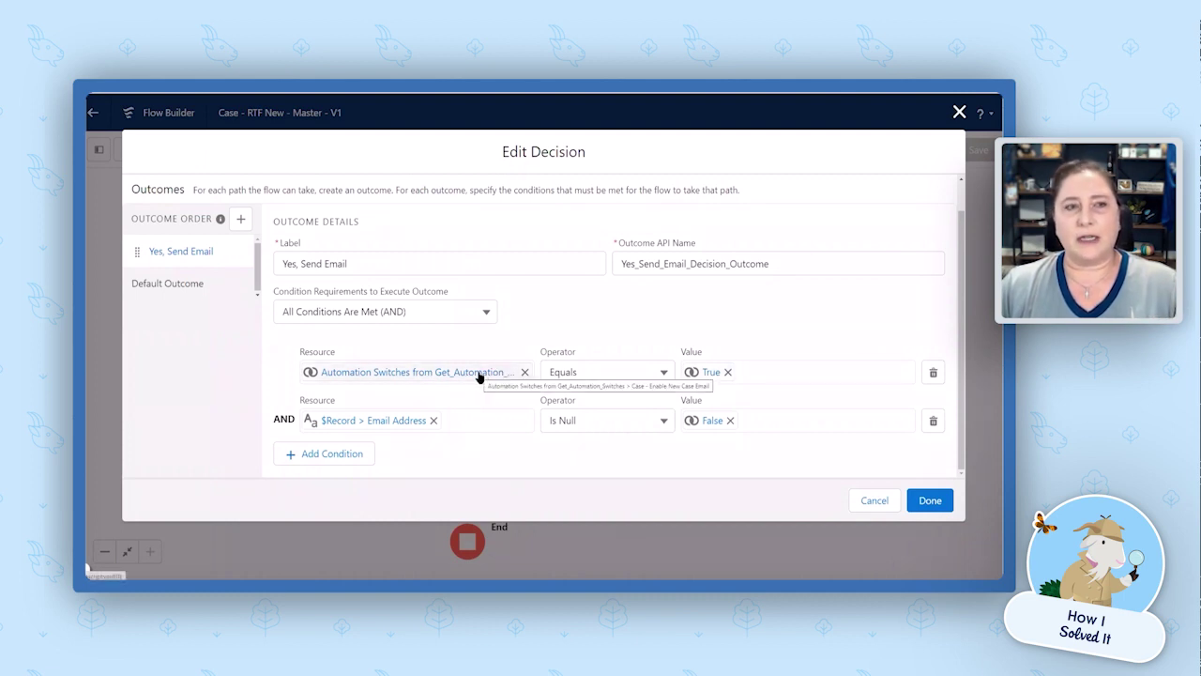
left_click(924, 502)
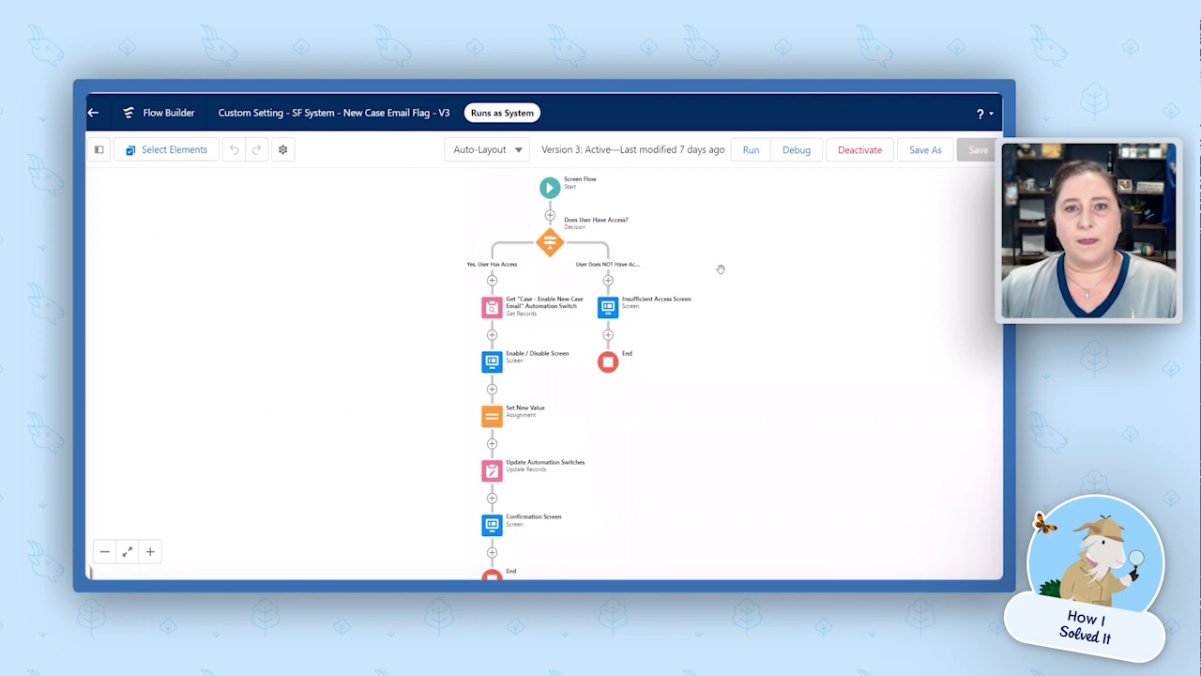
In the New Case Email Flag screen flow, review the condition of the Does User Have Access? decision and close it unchanged
scroll(552, 245, "up", 3)
left_click(552, 249)
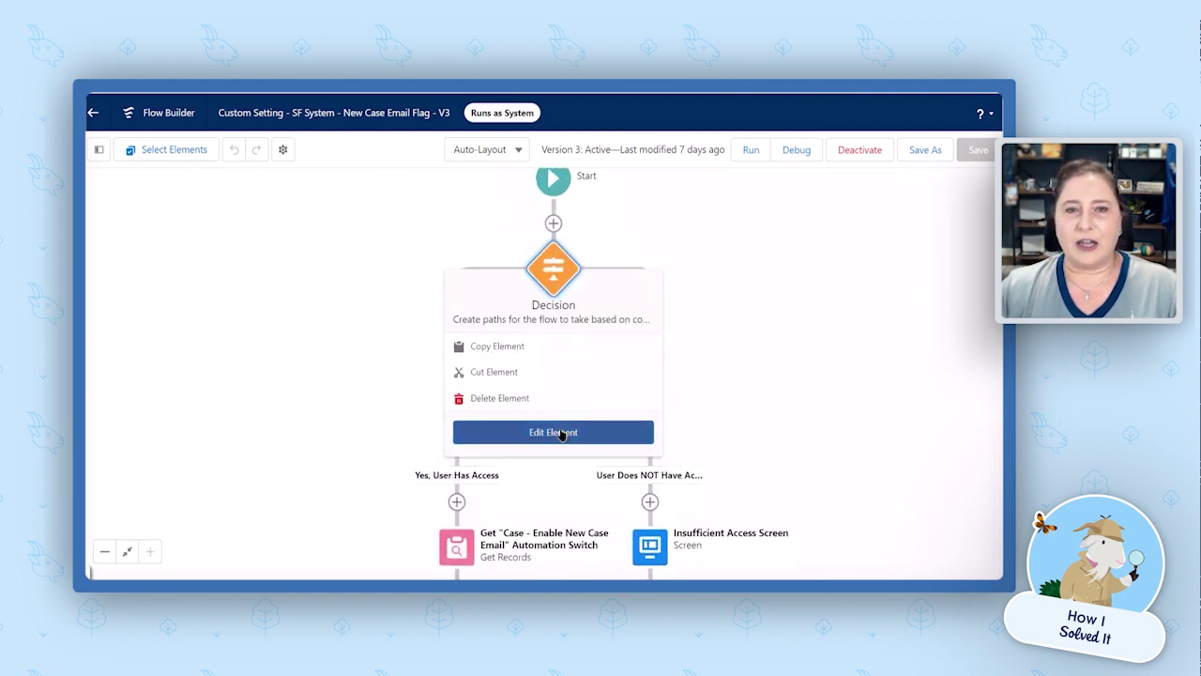
left_click(559, 432)
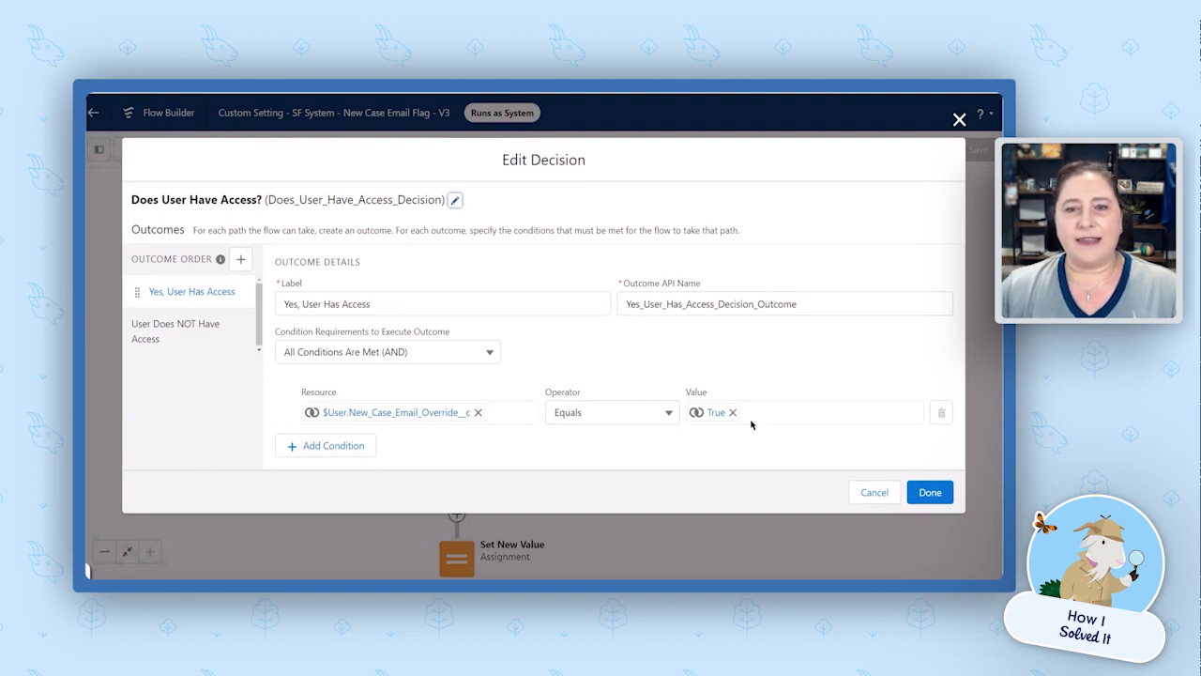
left_click(854, 493)
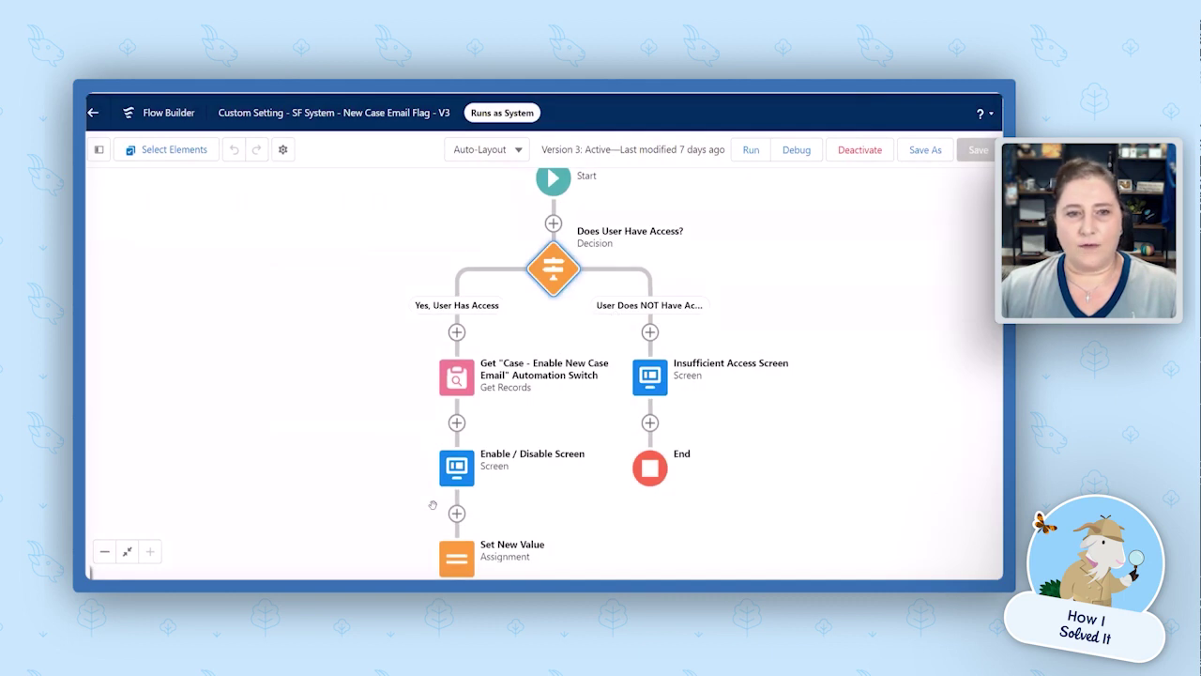
Review the message shown by the Insufficient Access Screen element and close it without changes
left_click(650, 376)
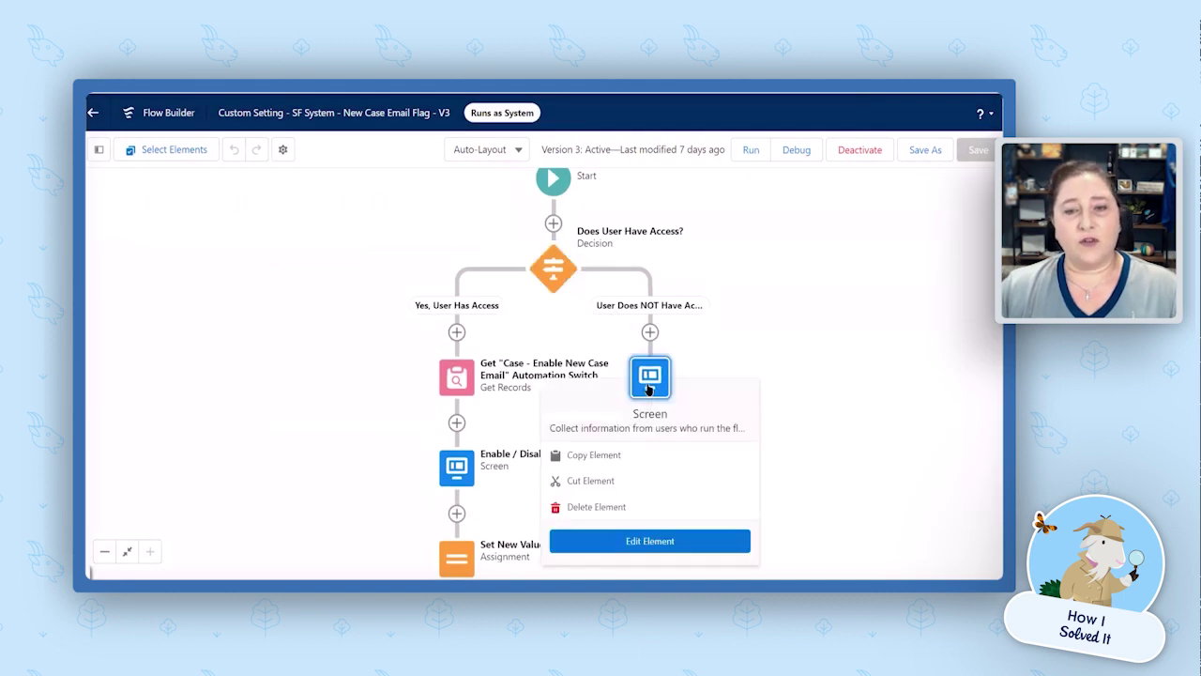
left_click(639, 544)
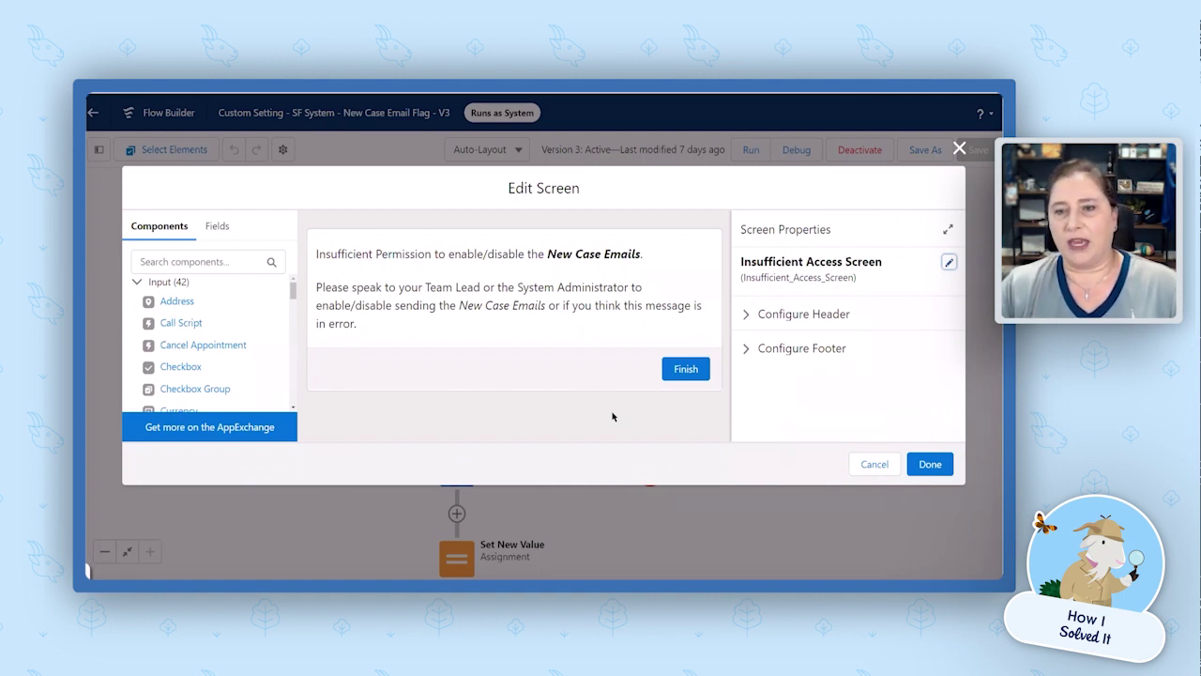
left_click(875, 464)
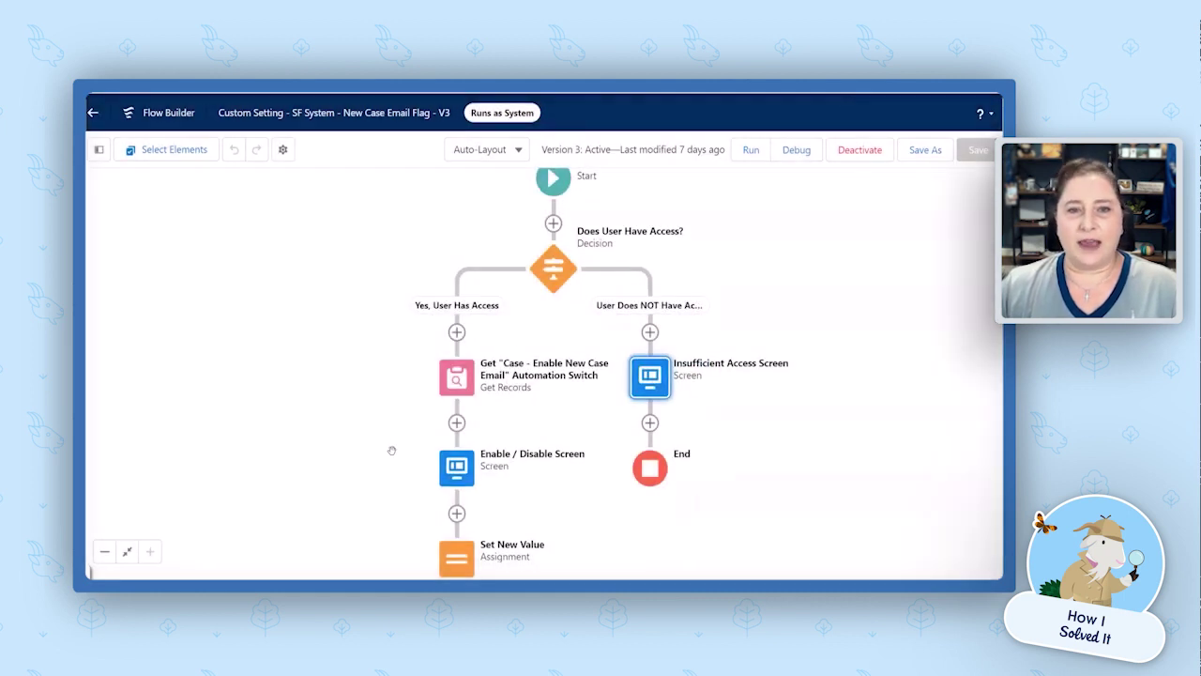
Review which object the Get "Case - Enable New Case Email" Automation Switch element retrieves, and close it without changes
left_click_drag(393, 450, 434, 319)
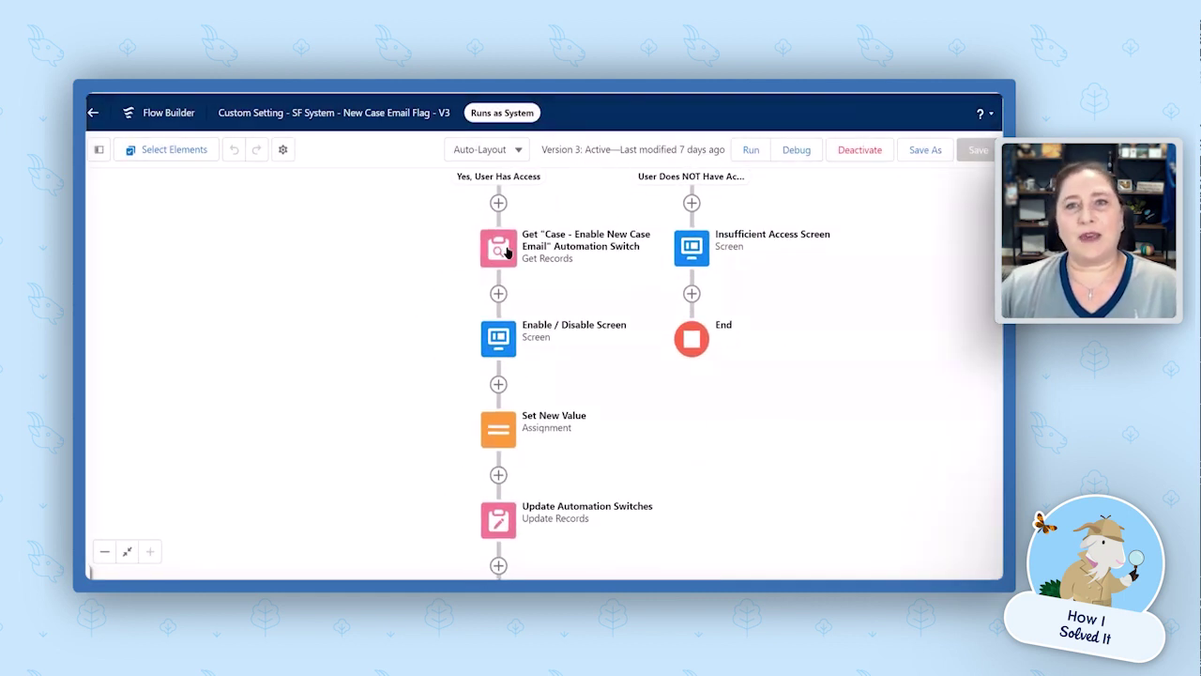
left_click(506, 252)
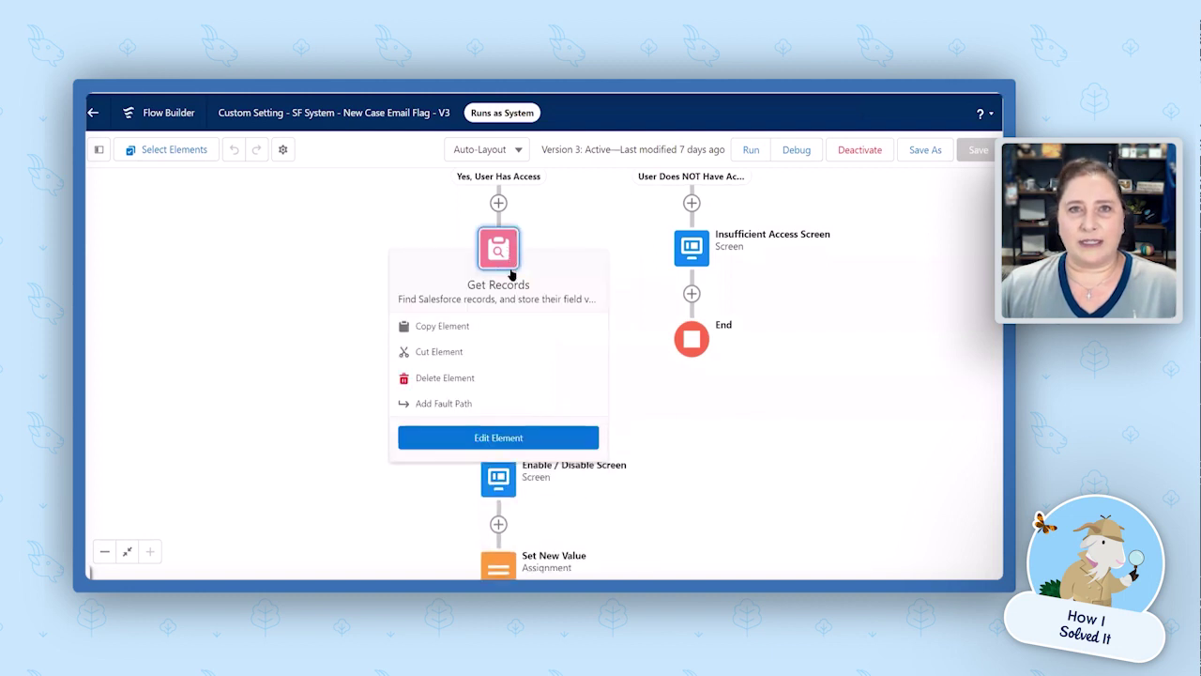
left_click(511, 440)
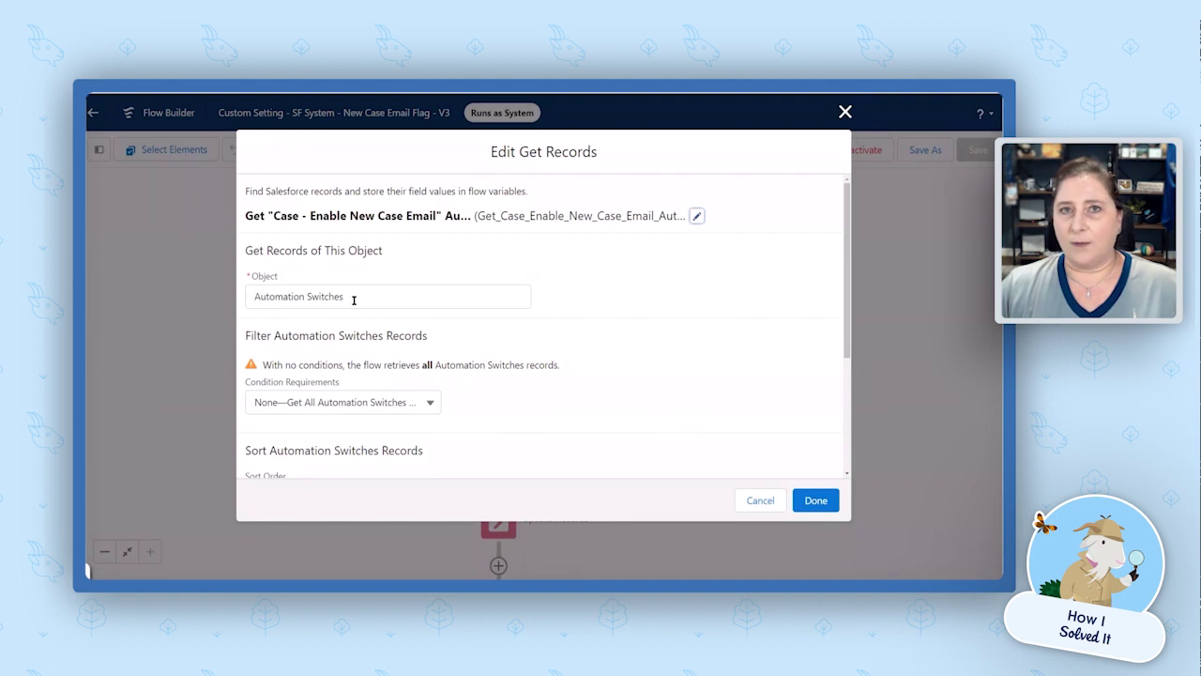
left_click(756, 501)
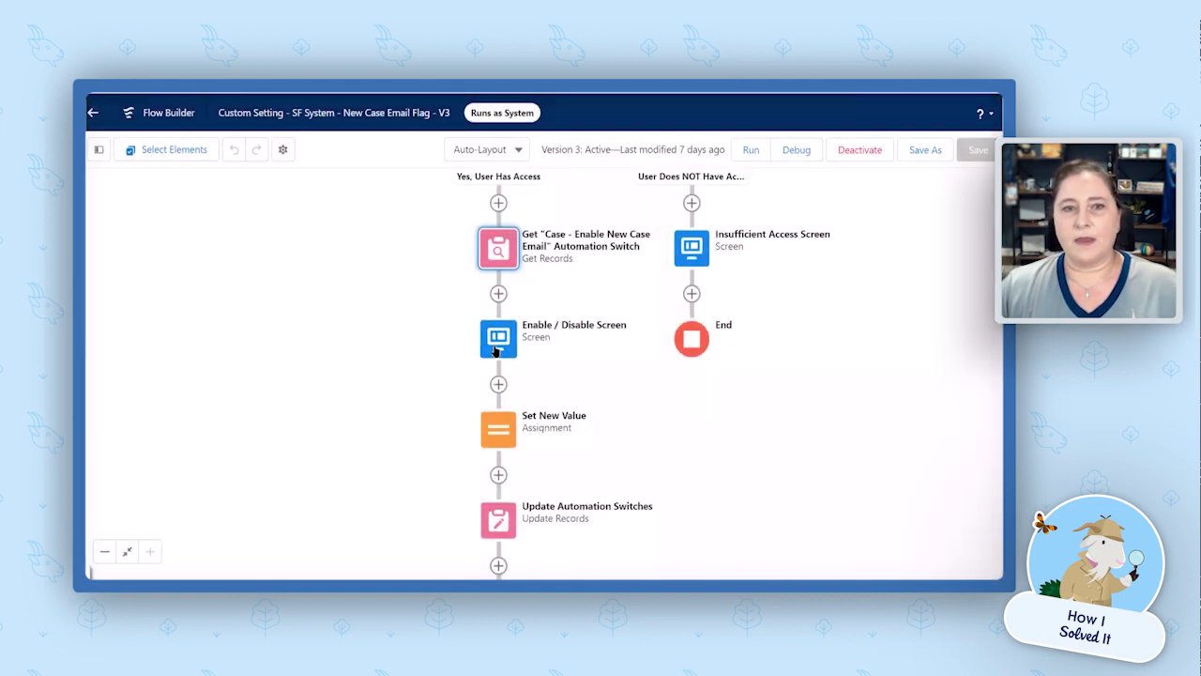
Open the Enable / Disable Screen element for editing and review the text of its Header_msg display text component
left_click(498, 338)
left_click(495, 500)
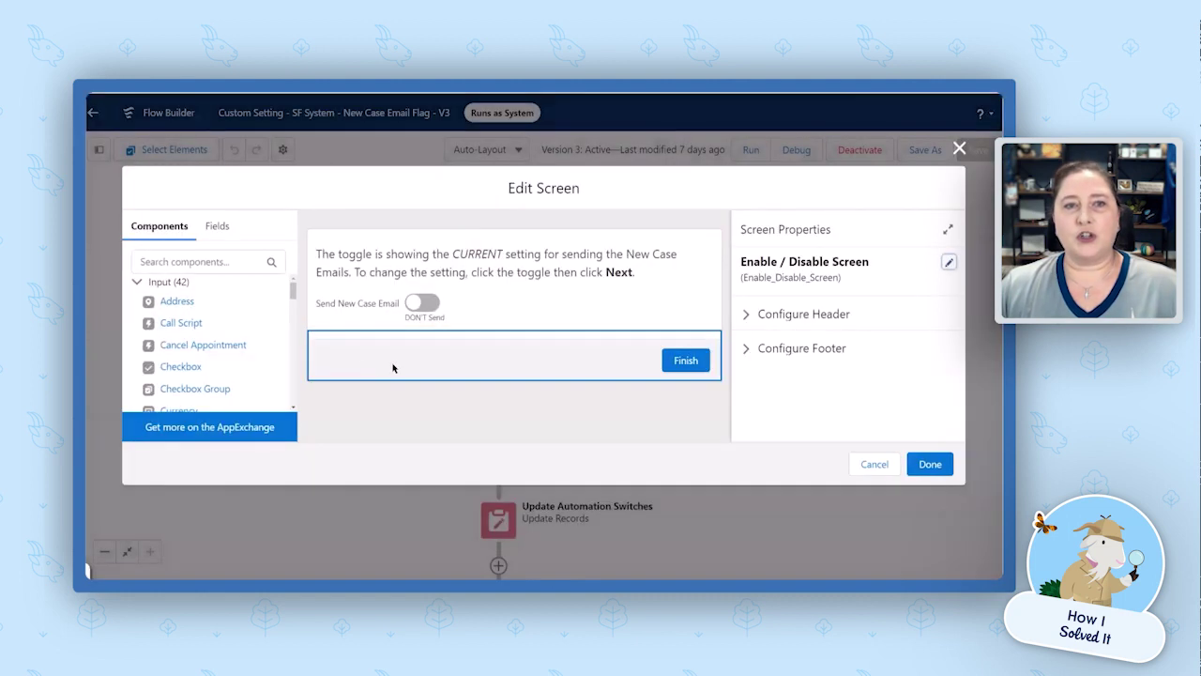
left_click(505, 260)
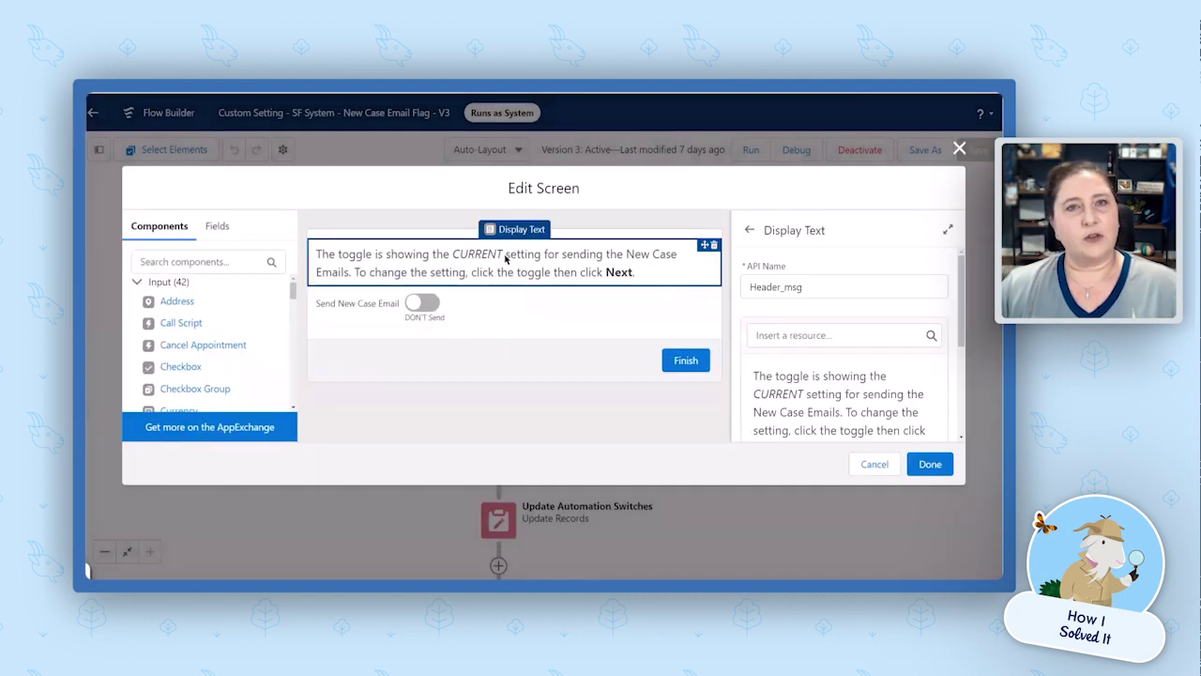
scroll(840, 370, "down", 3)
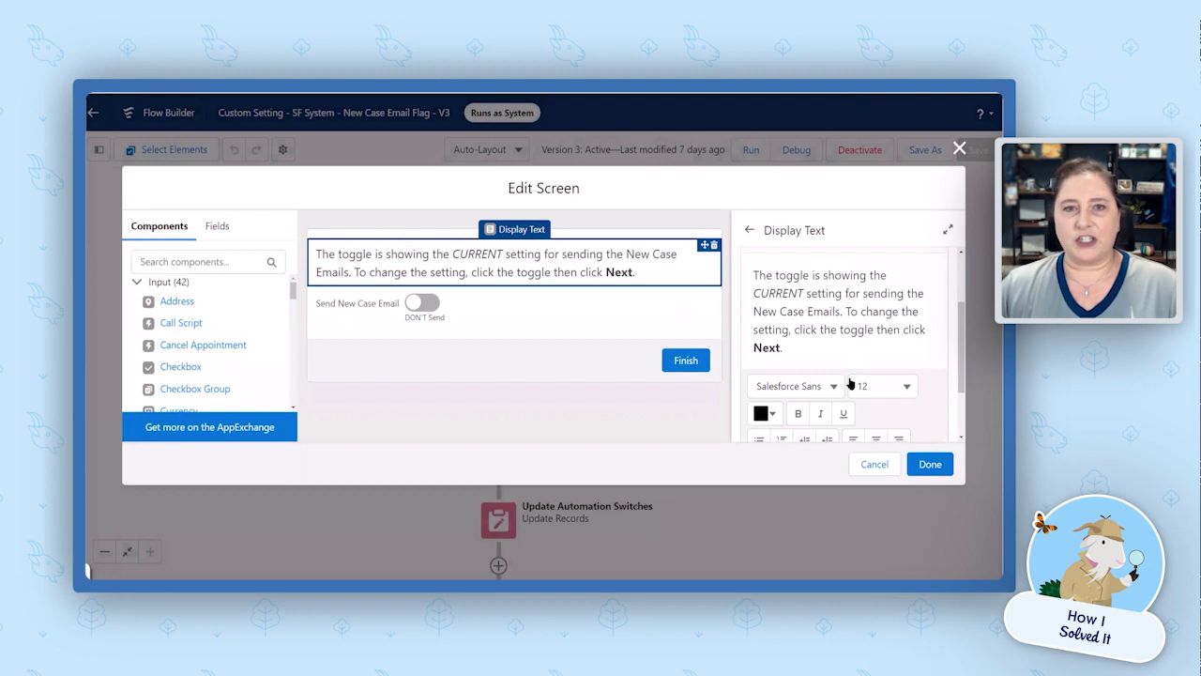
Examine the Send New Case Email toggle's active label, inactive label and Value resource, and close the screen element without changes
left_click(549, 316)
scroll(830, 338, "down", 2)
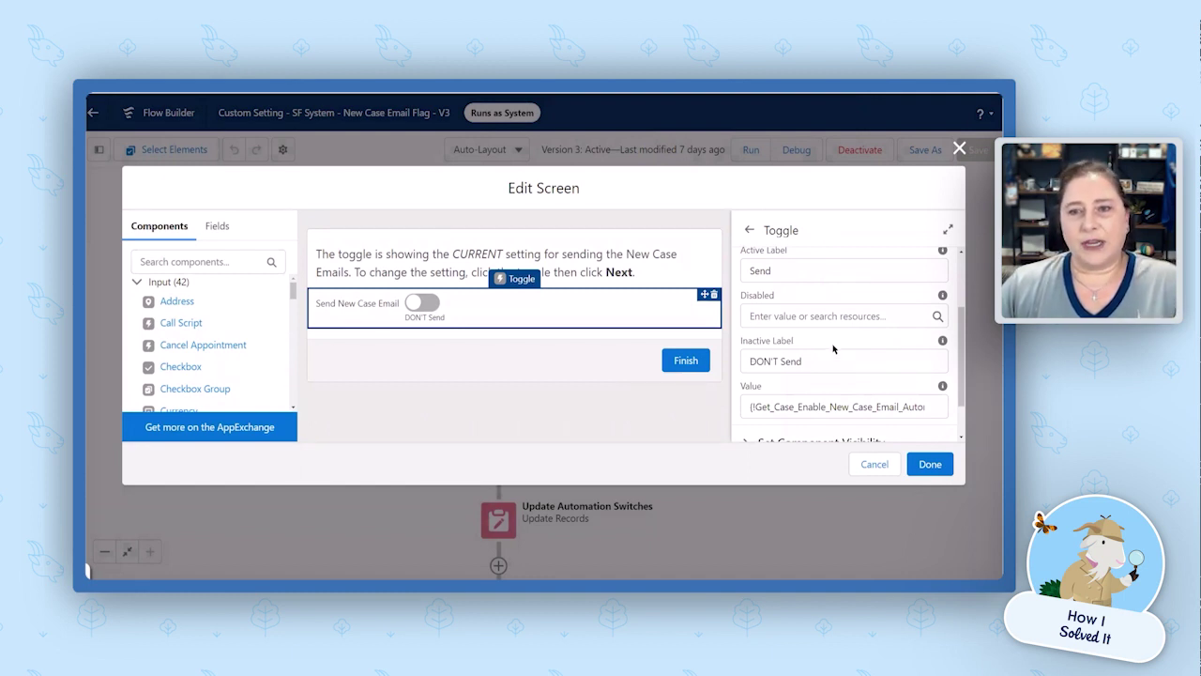
triple_click(744, 408)
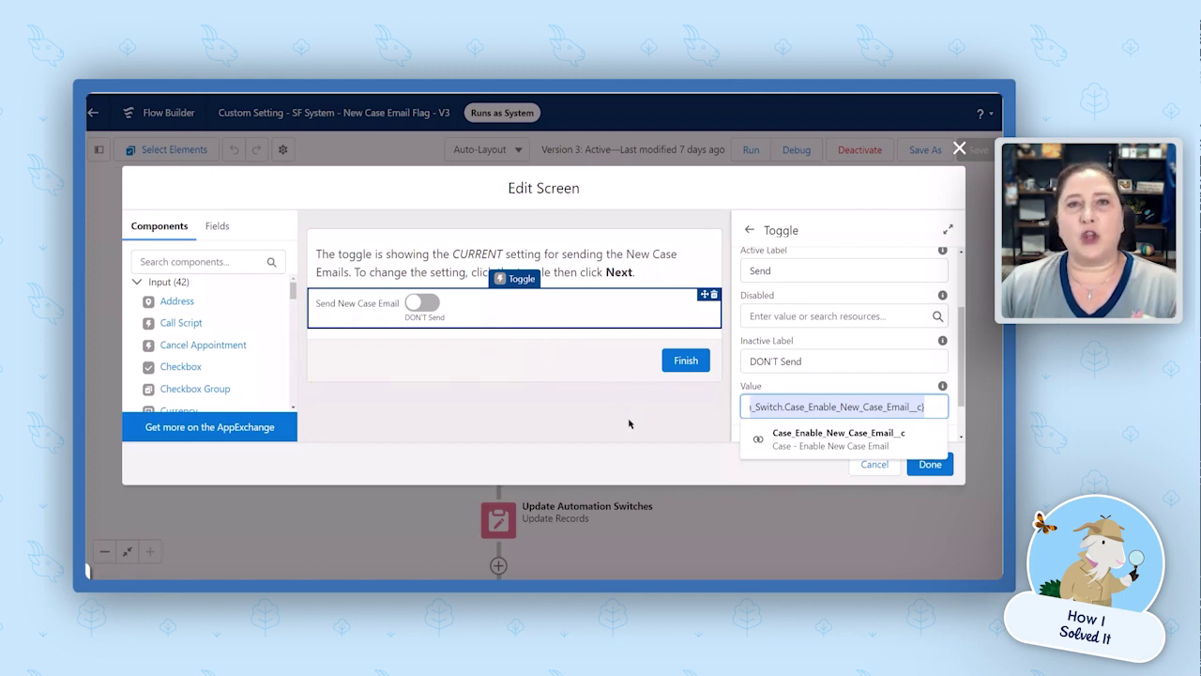
left_click_drag(742, 389, 762, 391)
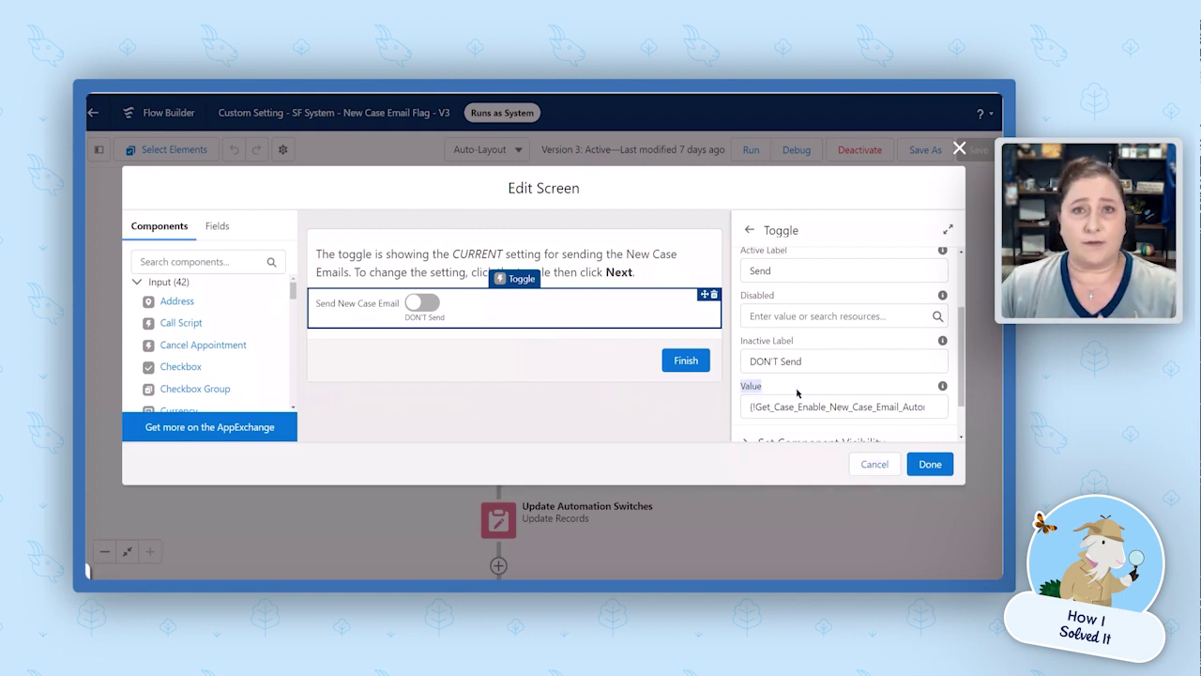
left_click(870, 467)
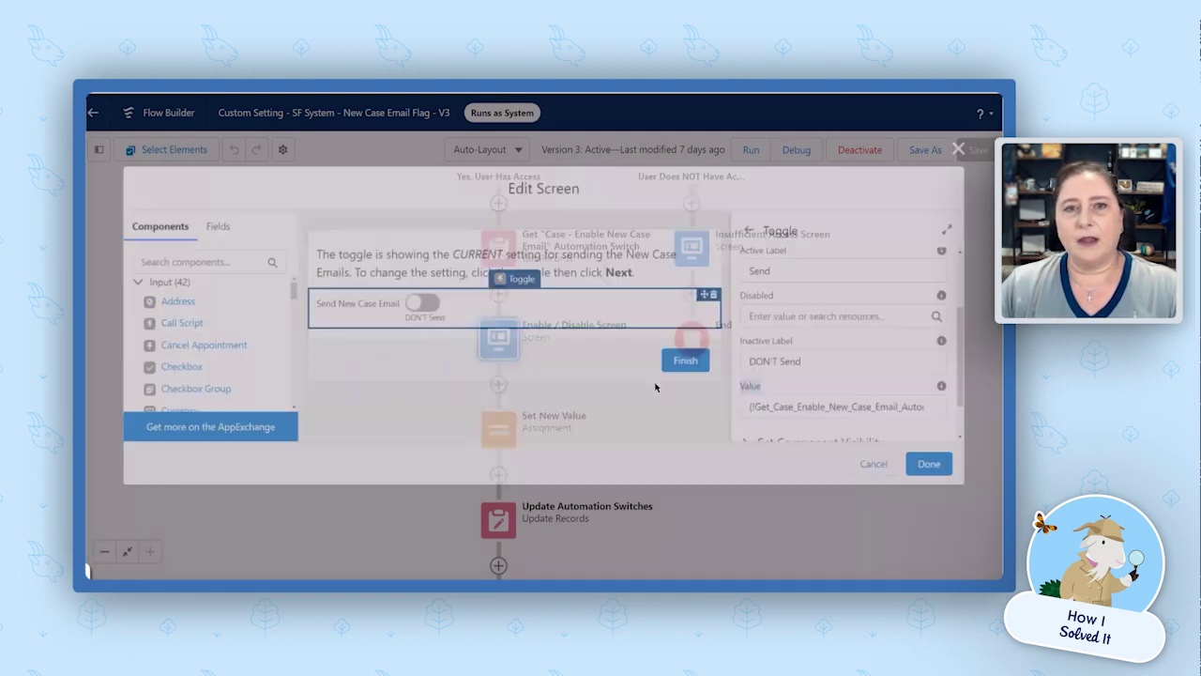
Review the variable, operator and value in the Set New Value assignment, and close it without changes
scroll(440, 353, "down", 4)
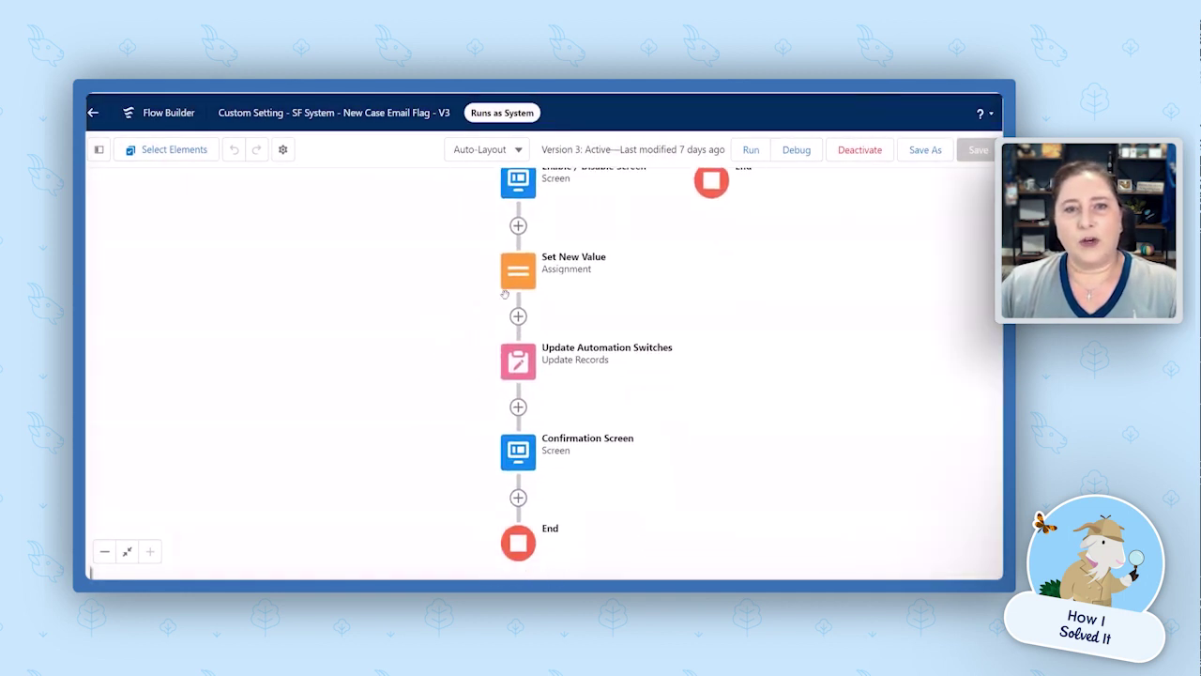
left_click(516, 284)
left_click(508, 435)
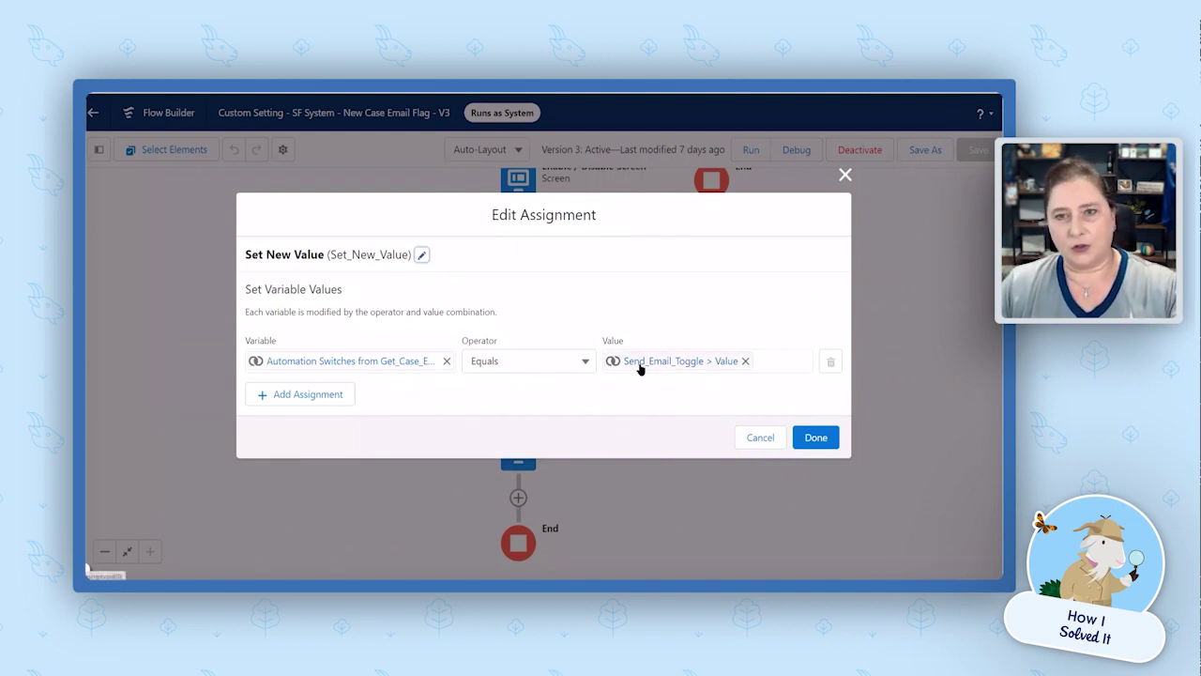
left_click(758, 438)
Review how the Update Automation Switches element finds its records and which record it updates, and close it unchanged
left_click(518, 366)
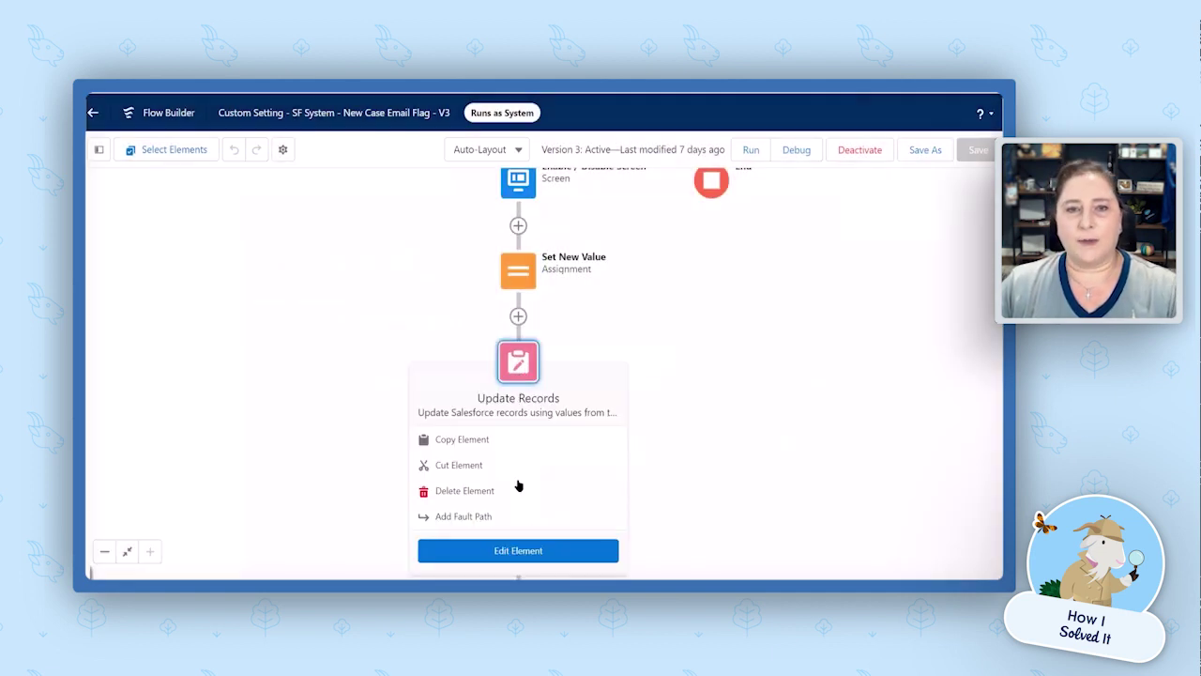
left_click(518, 550)
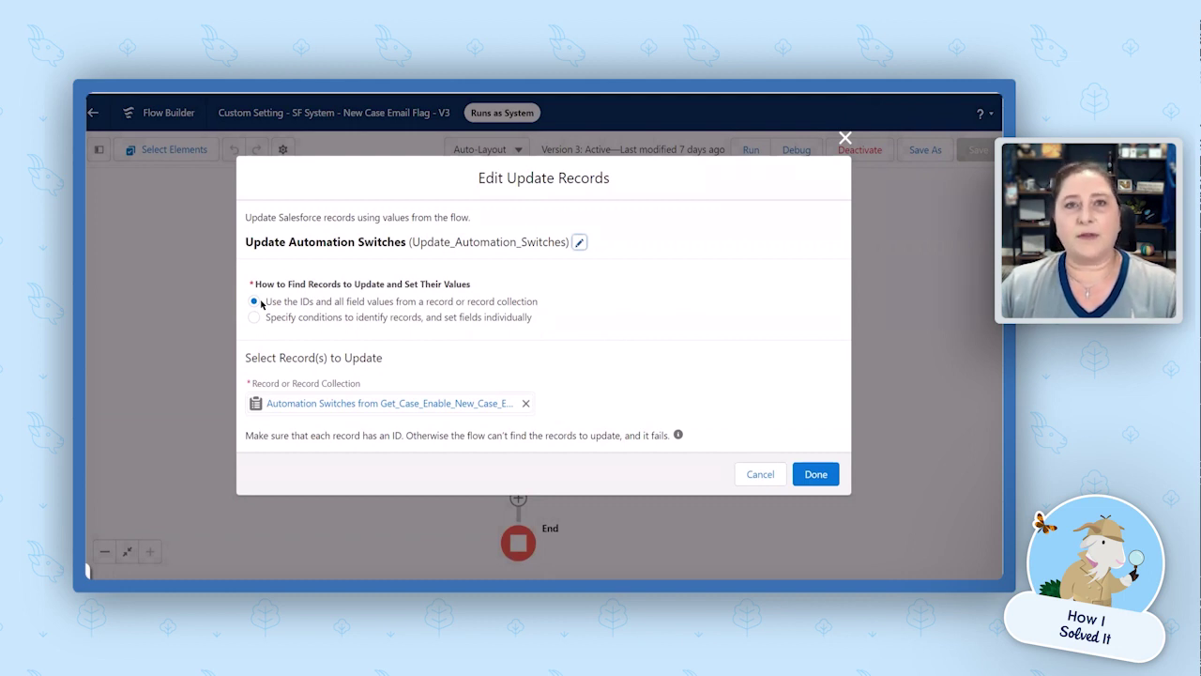
left_click(759, 474)
Review the message shown by the Confirmation Screen element and close it without changes
left_click_drag(620, 504, 625, 448)
left_click(524, 401)
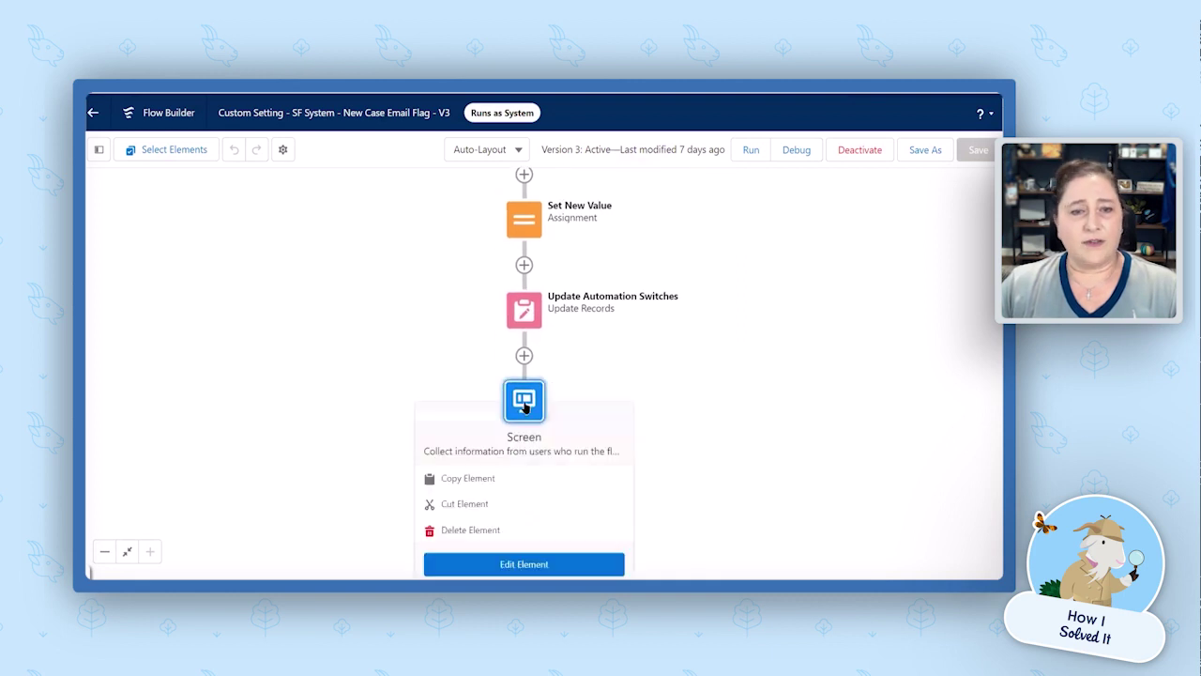
left_click(553, 564)
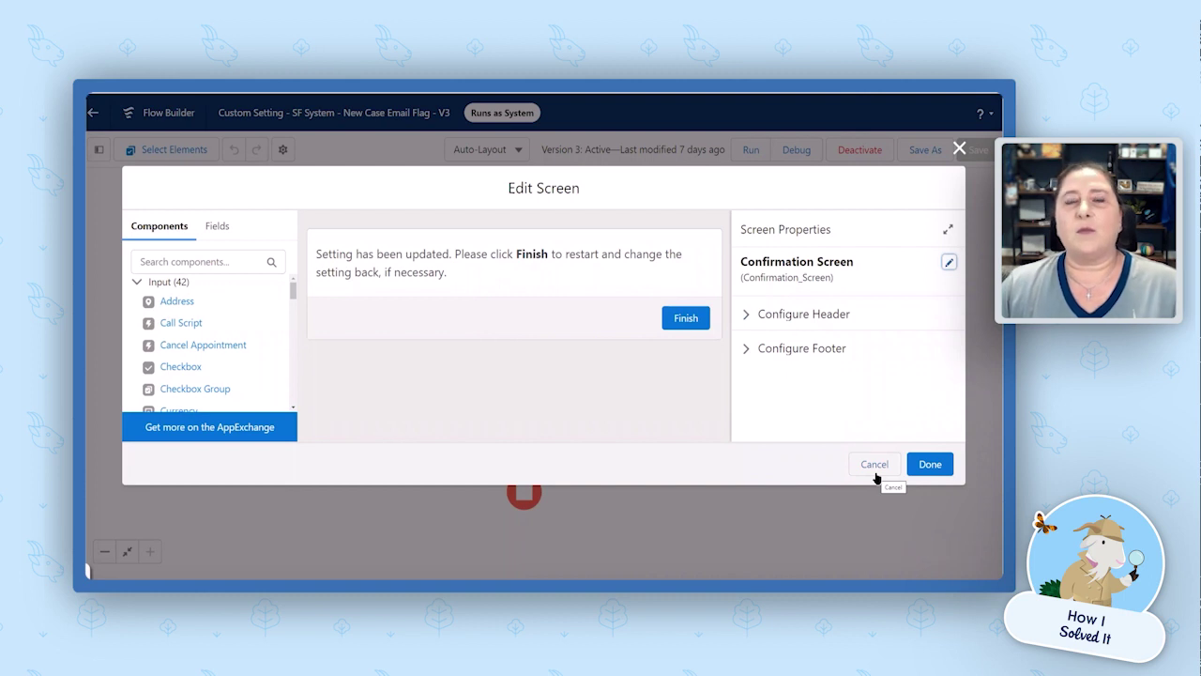
left_click(874, 472)
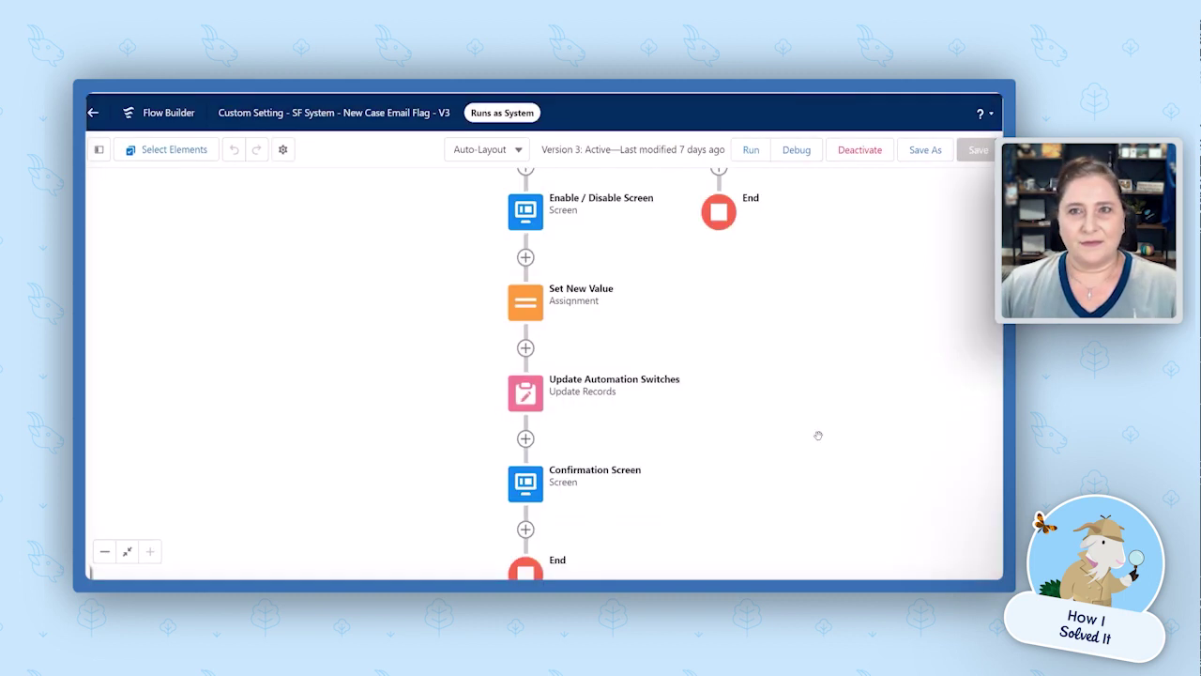